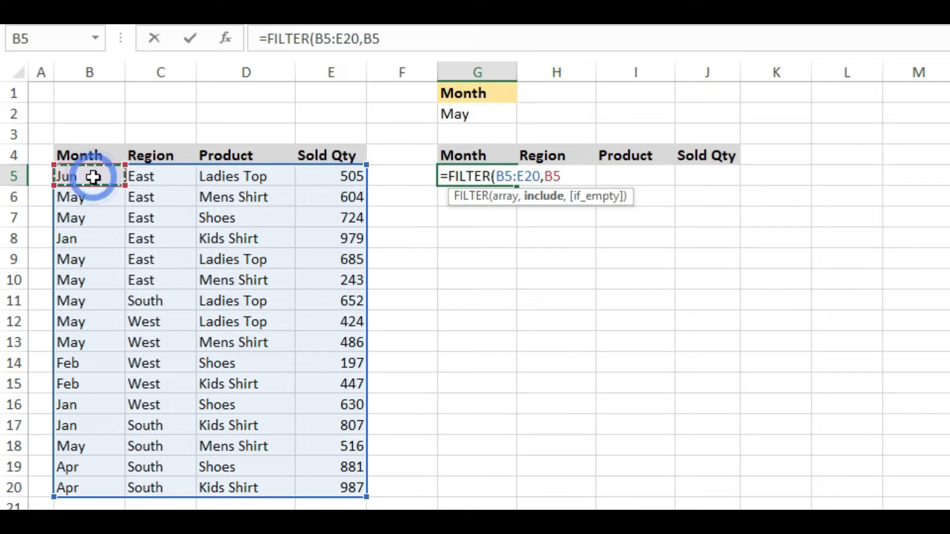
- Complete the FILTER formula in G5 with the condition B5:B20=G2 and "" as the if-empty value, and enter it
{"action": "key", "text": "ctrl+shift+Down"}
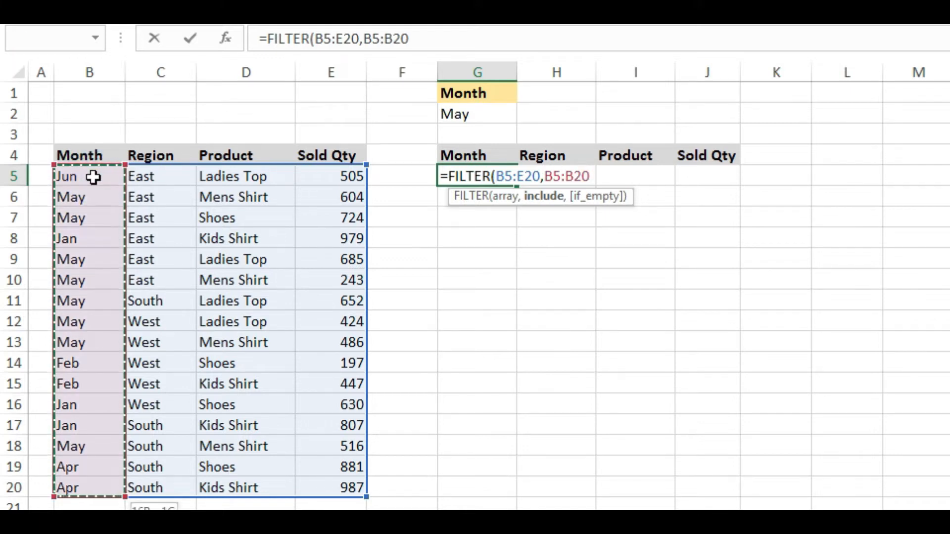
{"action": "type", "text": "="}
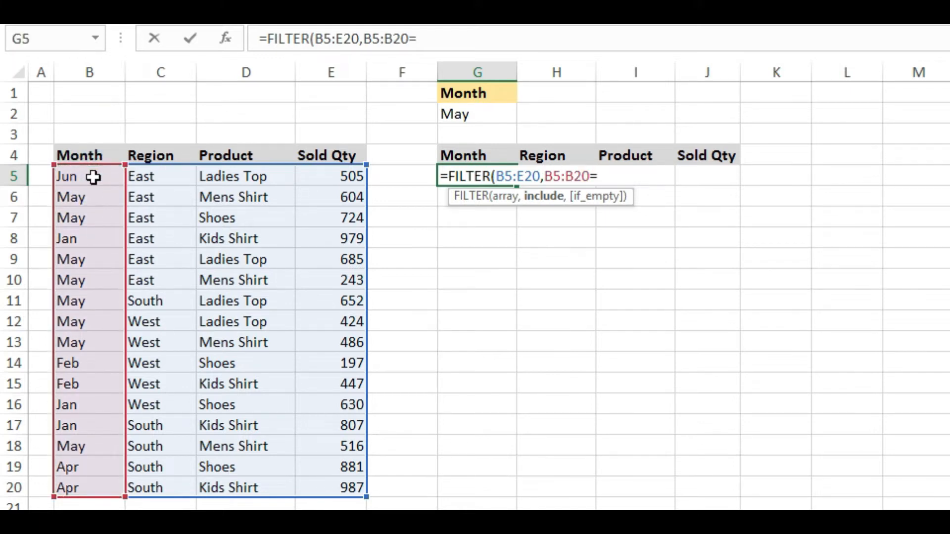
{"action": "left_click", "coordinate": [479, 116]}
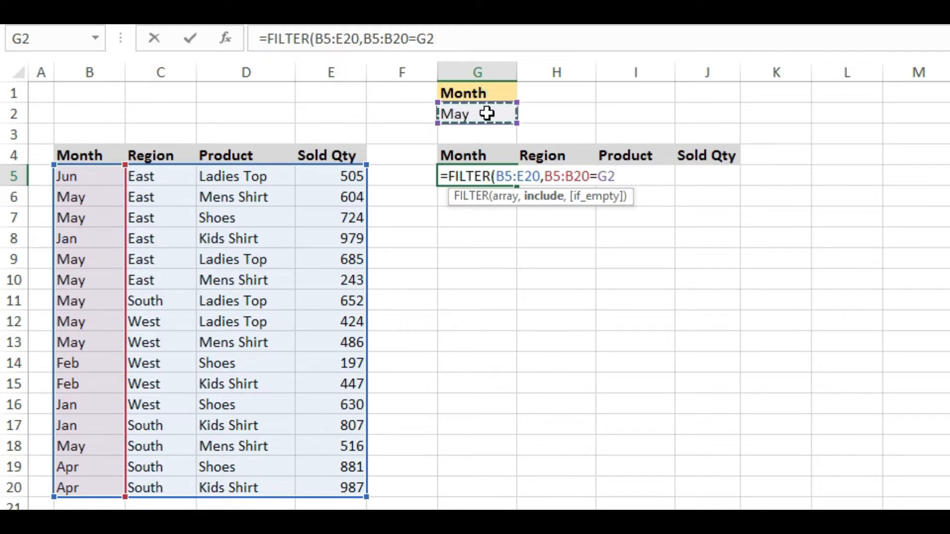
{"action": "type", "text": ","}
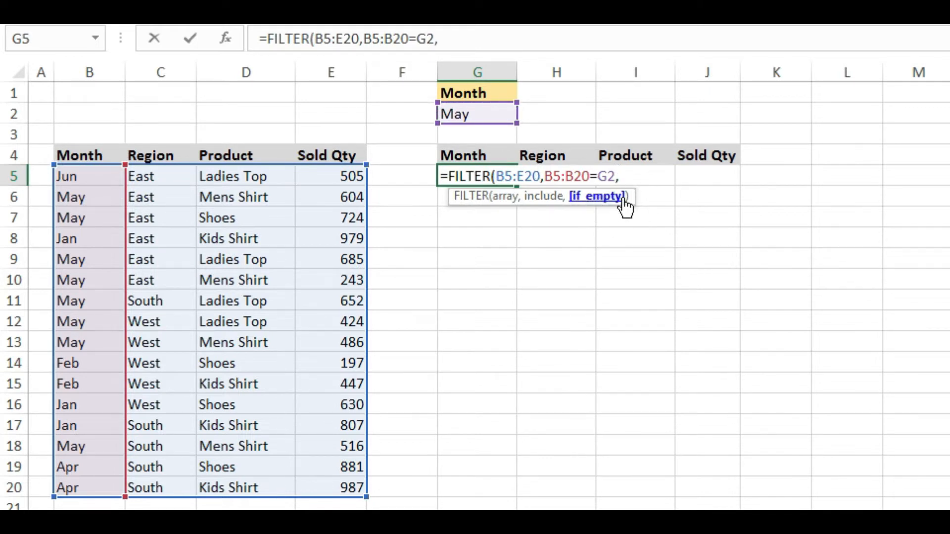
{"action": "type", "text": "\"\")"}
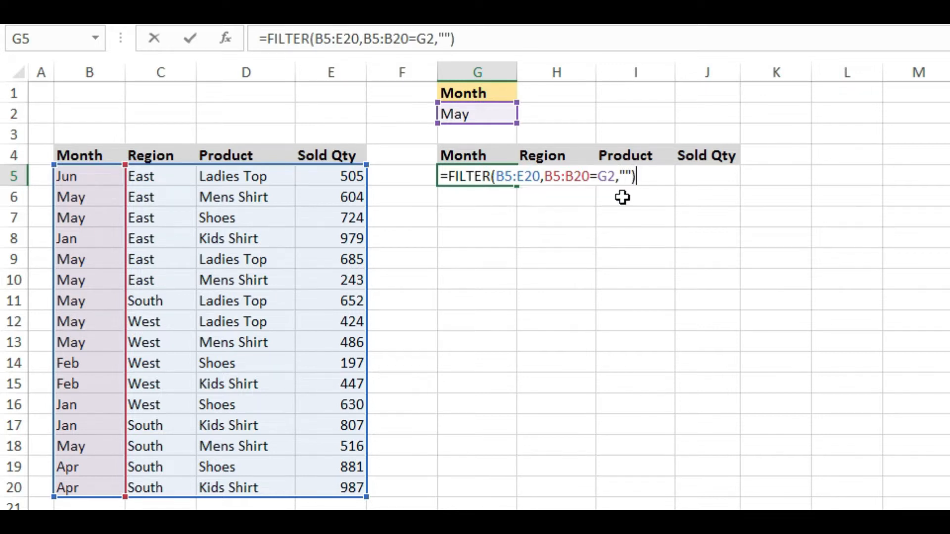
{"action": "key", "text": "Return"}
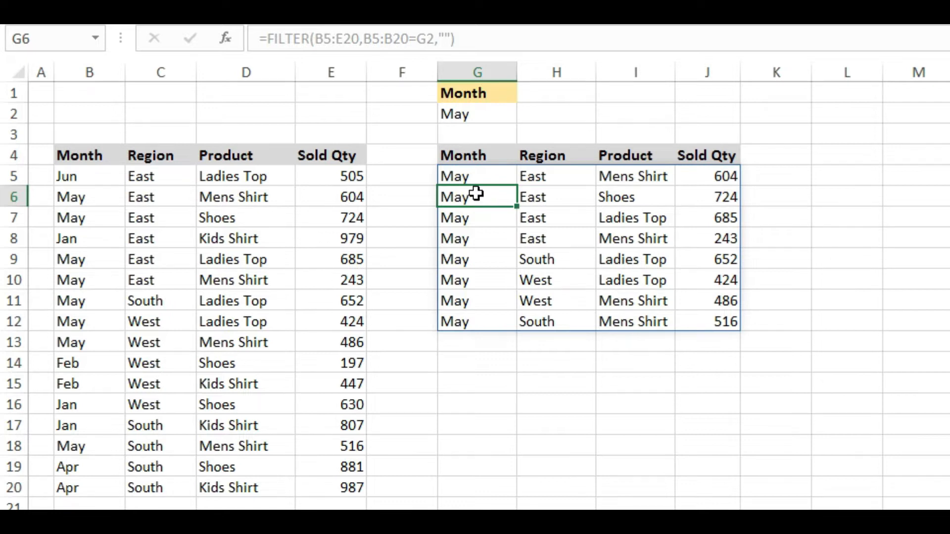
{"action": "left_click", "coordinate": [464, 171]}
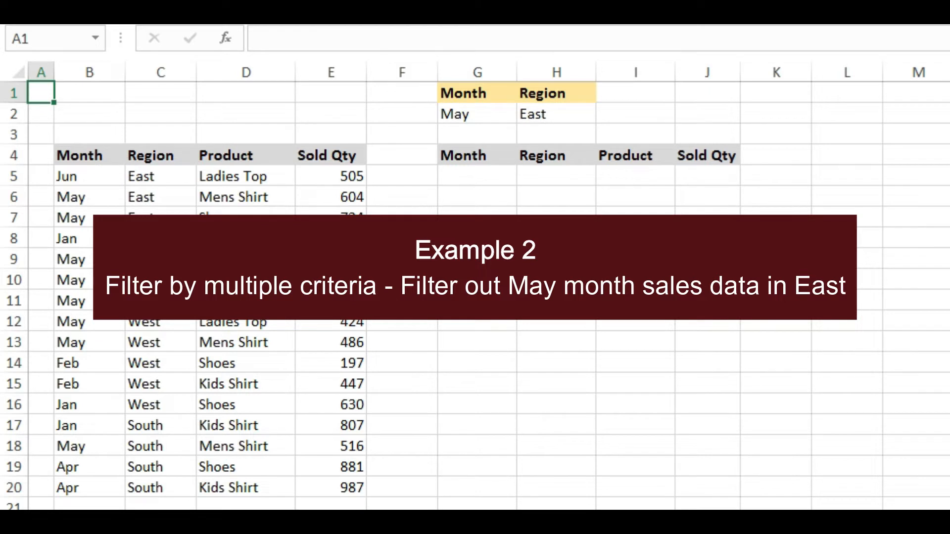
- Start a FILTER formula in G5 for the month-and-region example, with B5:E20 as the array
{"action": "left_click", "coordinate": [472, 177]}
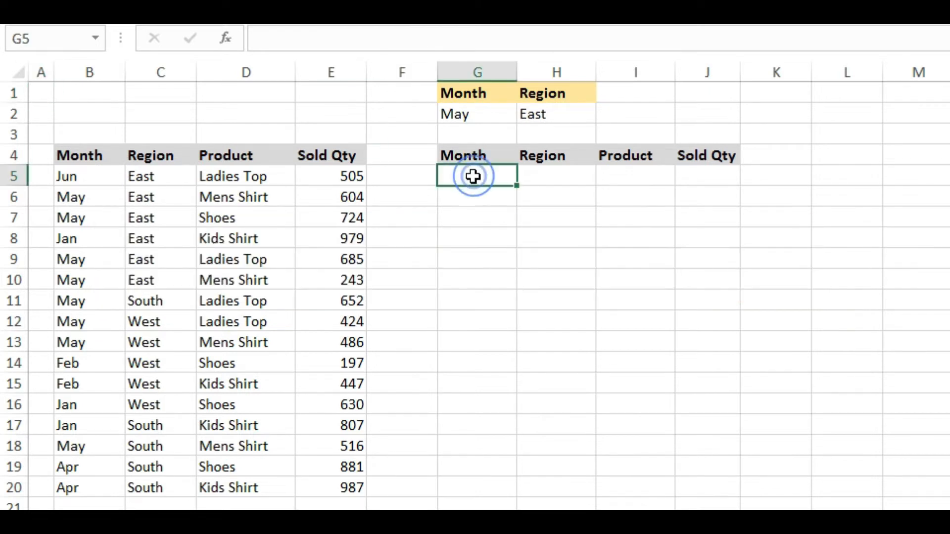
{"action": "type", "text": "=filt"}
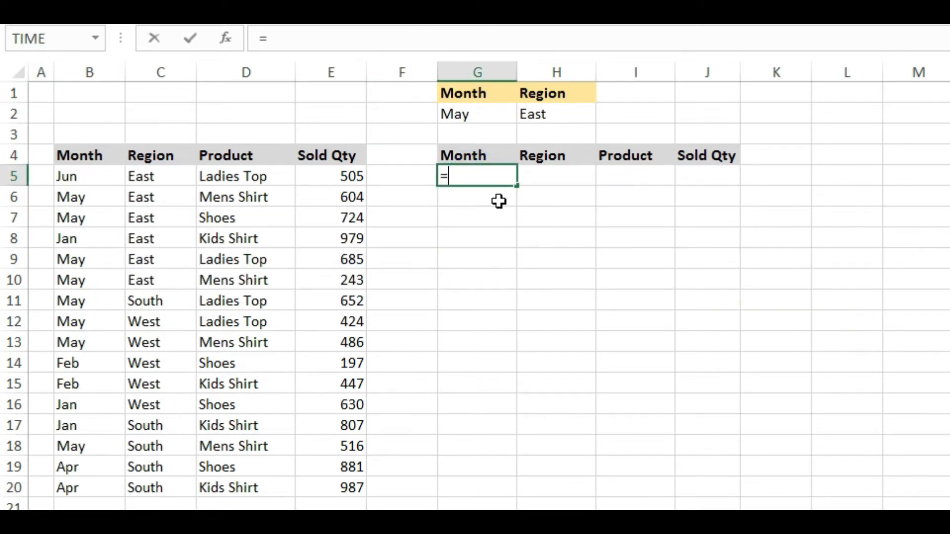
{"action": "double_click", "coordinate": [499, 200]}
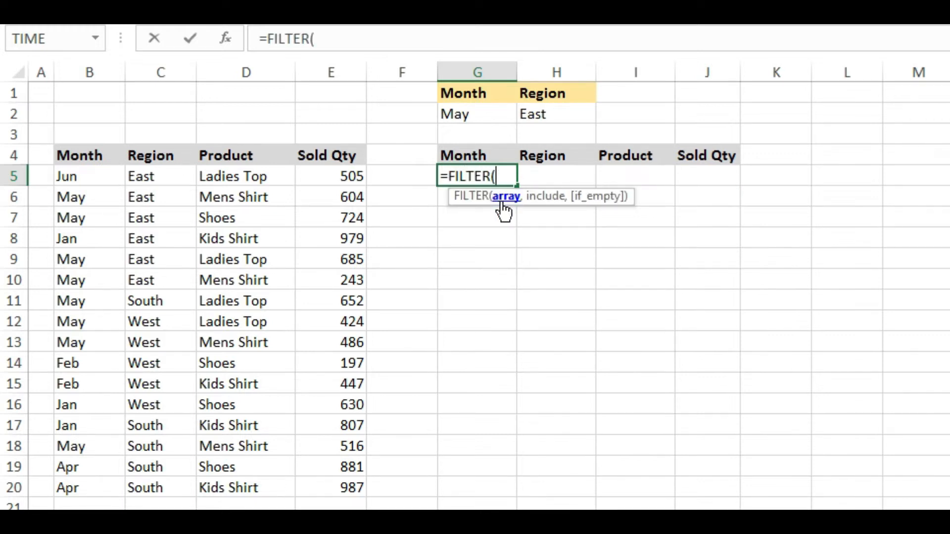
{"action": "left_click", "coordinate": [93, 179]}
{"action": "key", "text": "ctrl+shift+Right"}
{"action": "key", "text": "ctrl+shift+Down"}
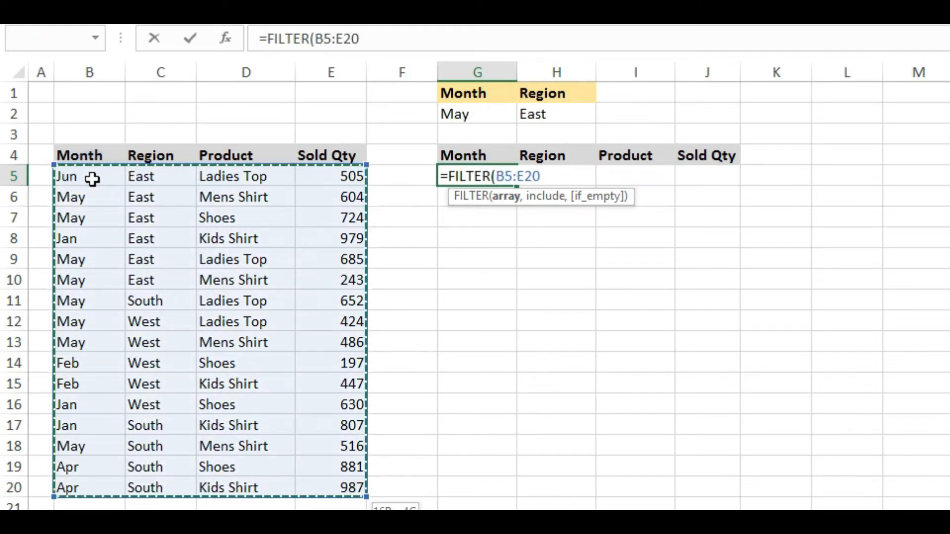
{"action": "type", "text": ","}
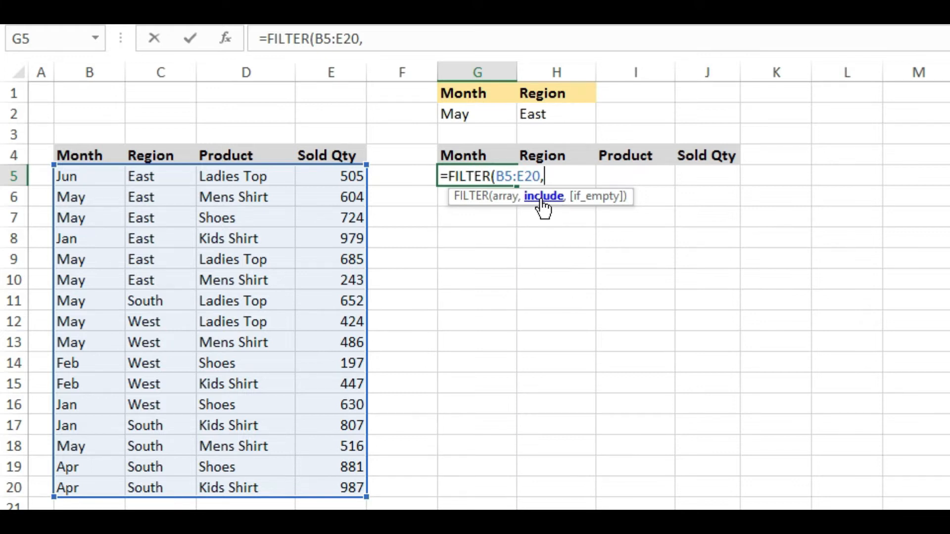
- Begin the include argument with the bracketed month condition (B5:B20=G2), followed by * for AND logic
{"action": "left_click", "coordinate": [99, 180]}
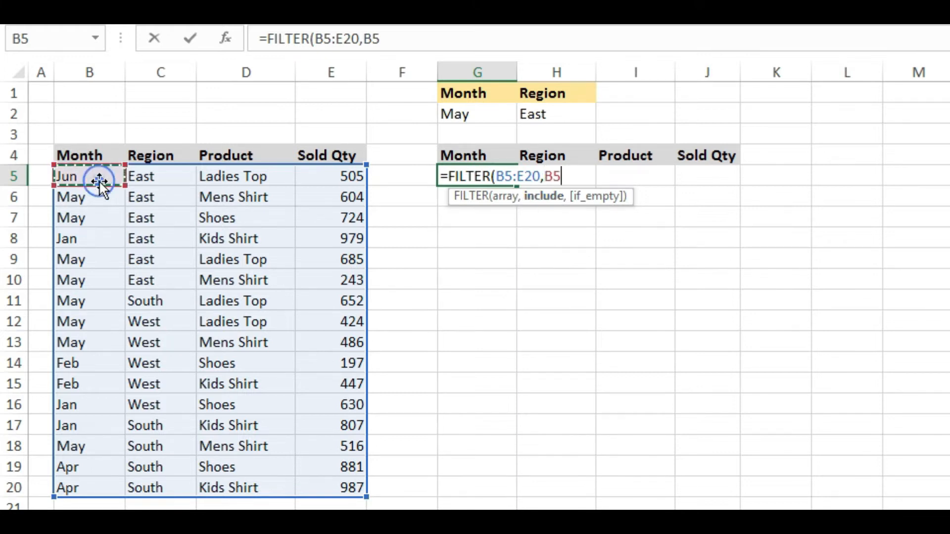
{"action": "key", "text": "ctrl+shift+Down"}
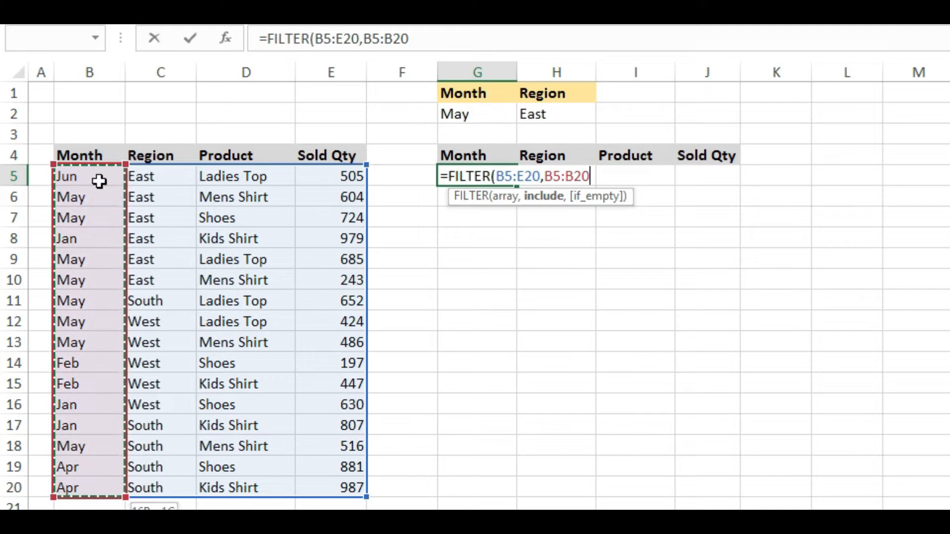
{"action": "type", "text": "="}
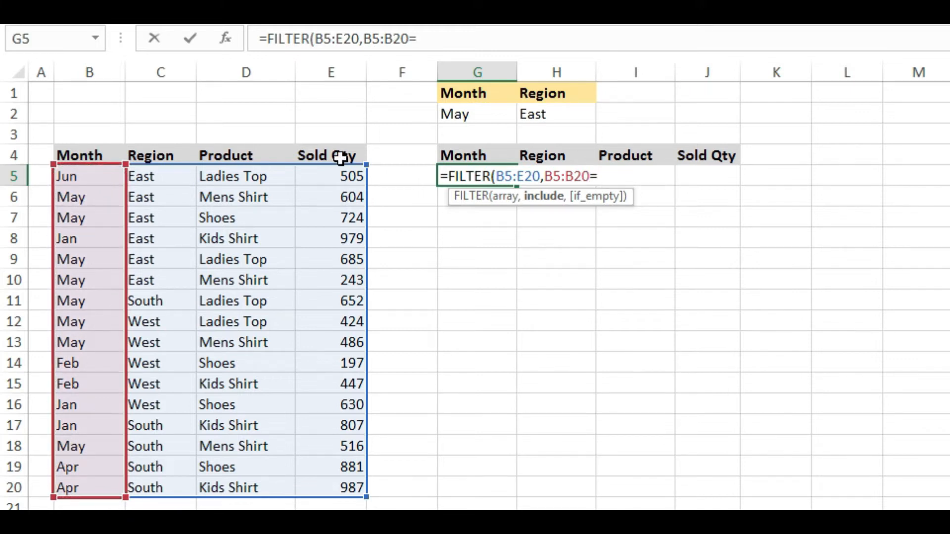
{"action": "left_click", "coordinate": [459, 116]}
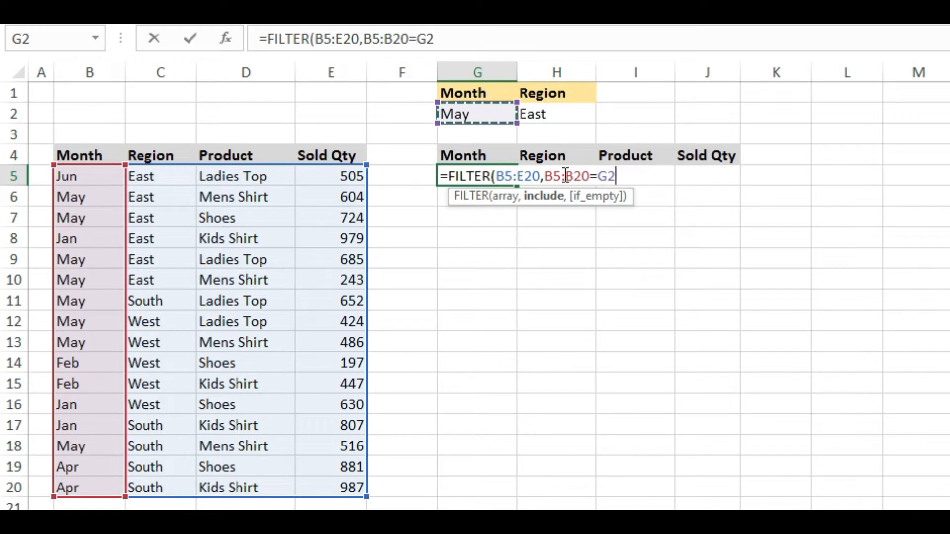
{"action": "left_click", "coordinate": [548, 176]}
{"action": "type", "text": "("}
{"action": "left_click", "coordinate": [626, 176]}
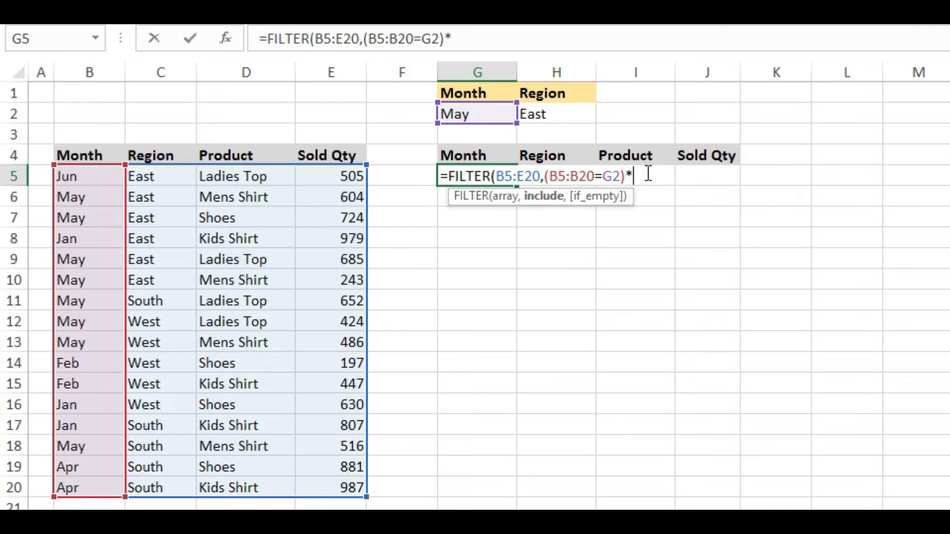
- Complete the AND criteria in the include argument with the bracketed region condition (C5:C20=H2)
{"action": "left_click", "coordinate": [166, 177]}
{"action": "key", "text": "ctrl+shift+Down"}
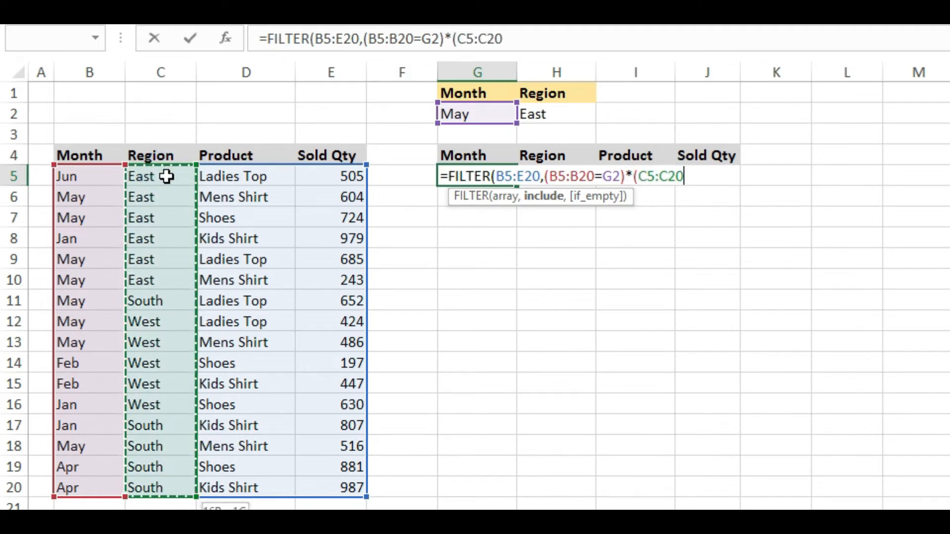
{"action": "type", "text": "="}
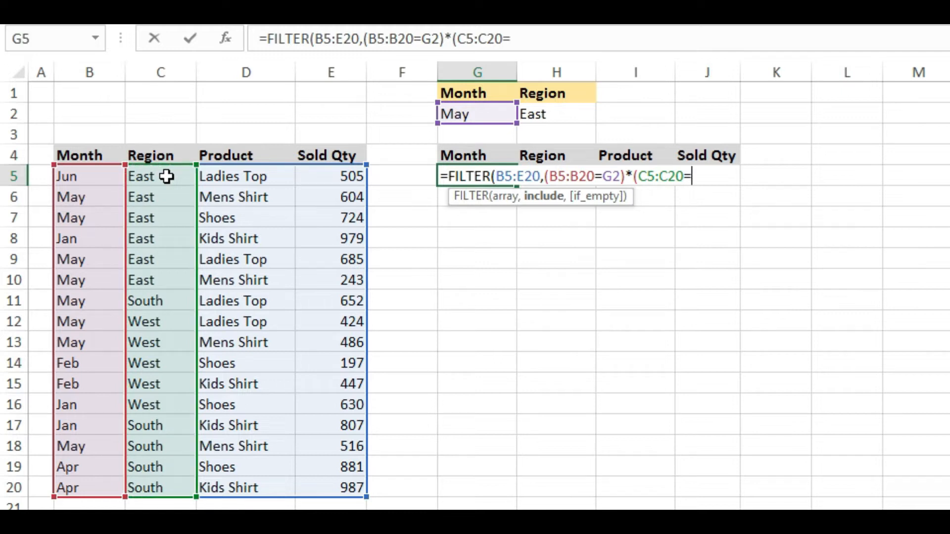
{"action": "left_click", "coordinate": [532, 117]}
{"action": "type", "text": ")"}
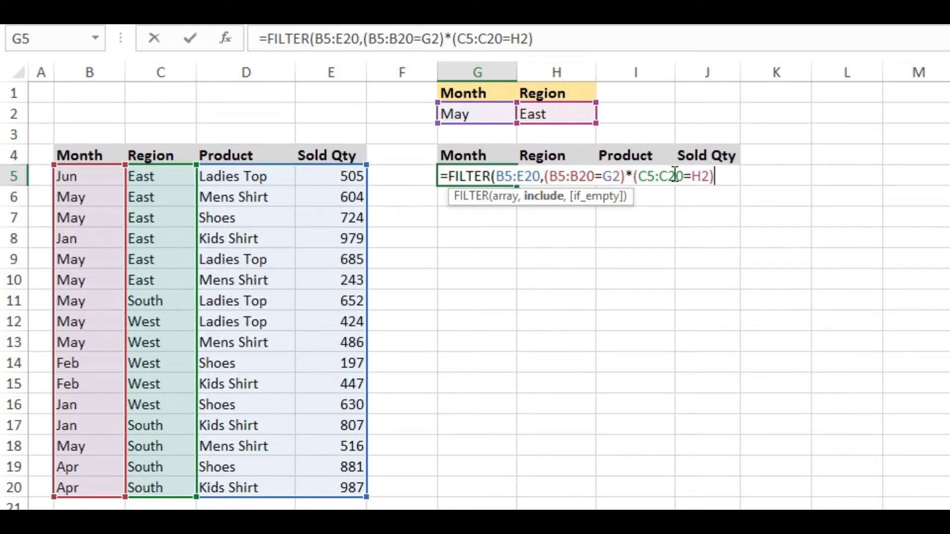
- Set the if-empty argument to "", close the FILTER function and enter the formula in G5
{"action": "type", "text": ","}
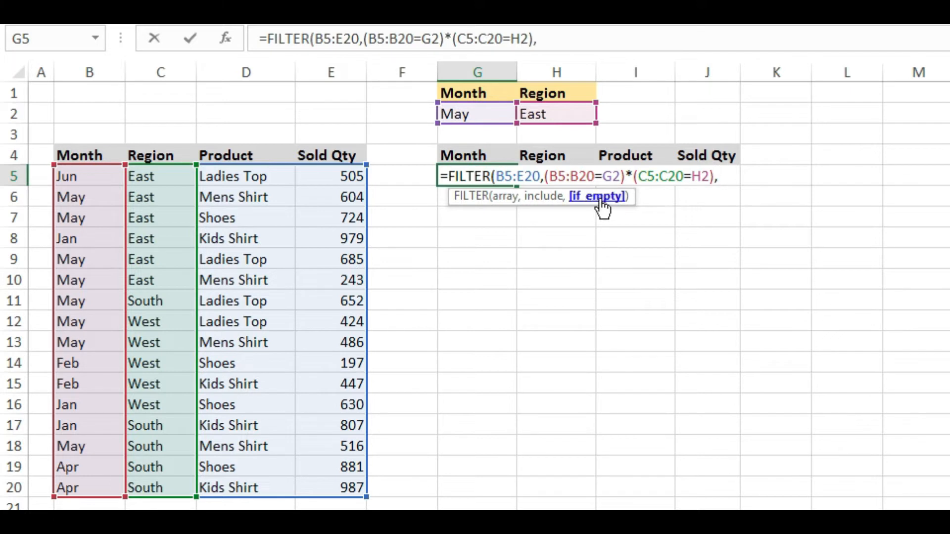
{"action": "type", "text": "\"\")"}
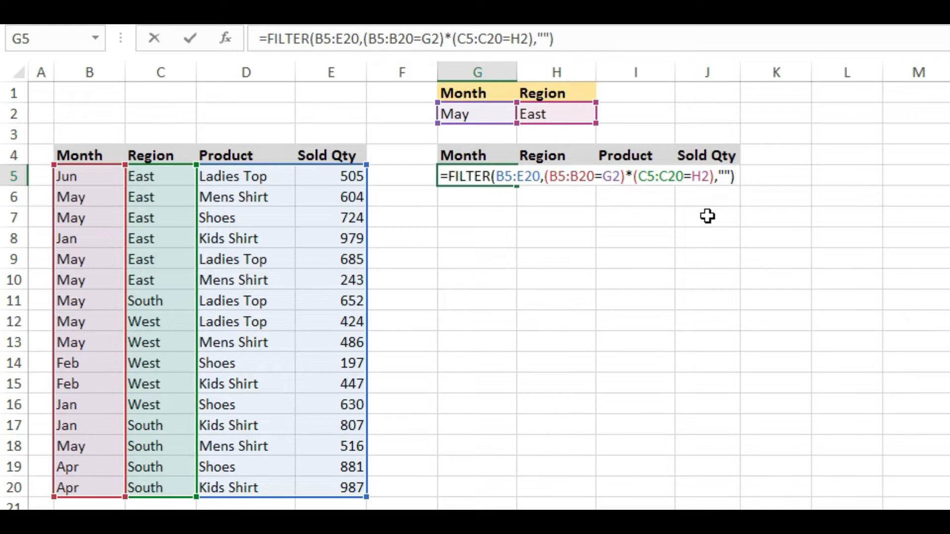
{"action": "key", "text": "Return"}
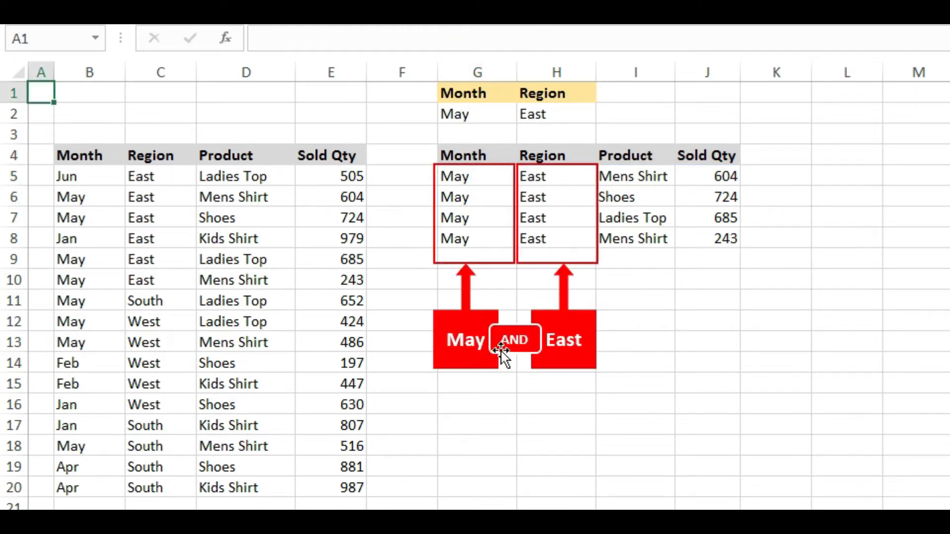
{"action": "left_click", "coordinate": [498, 180]}
{"action": "left_click", "coordinate": [533, 179]}
{"action": "left_click", "coordinate": [509, 183]}
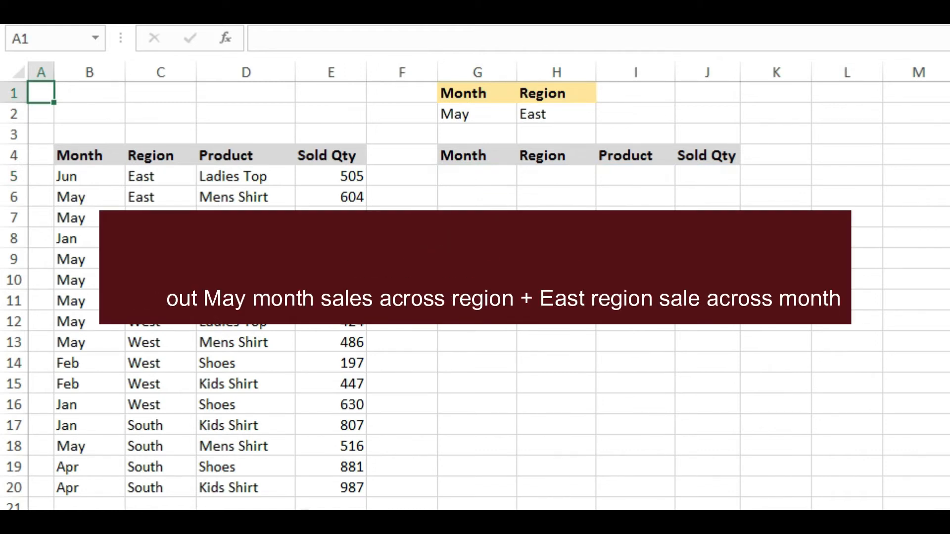
- Start a FILTER formula in G5 for the May-or-East example, with B5:E20 as the array
{"action": "left_click", "coordinate": [476, 175]}
{"action": "type", "text": "=filt"}
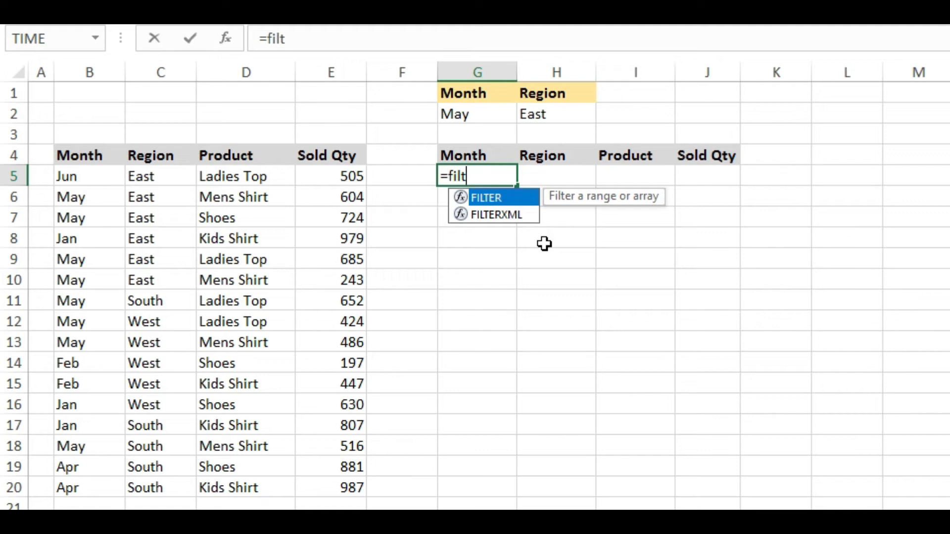
{"action": "key", "text": "Tab"}
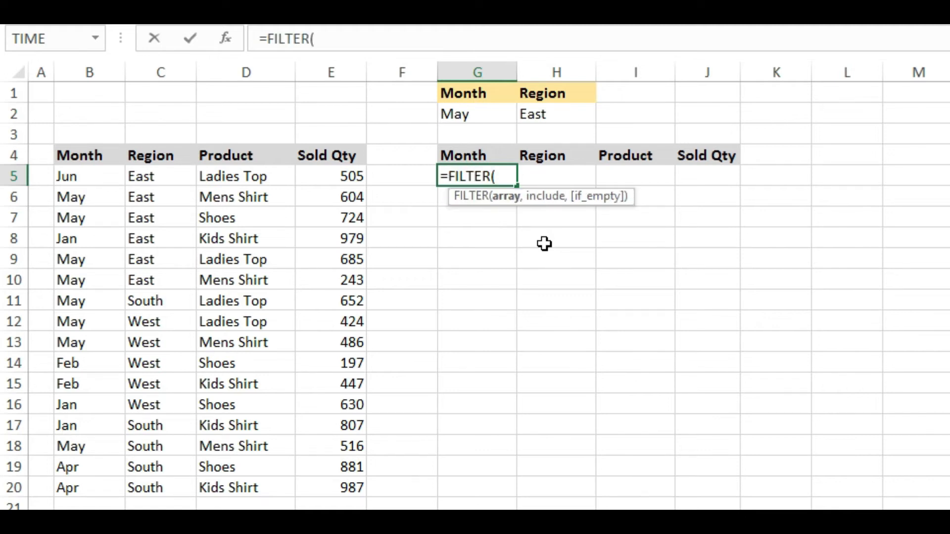
{"action": "left_click", "coordinate": [92, 176]}
{"action": "key", "text": "ctrl+shift+Right"}
{"action": "key", "text": "ctrl+shift+Down"}
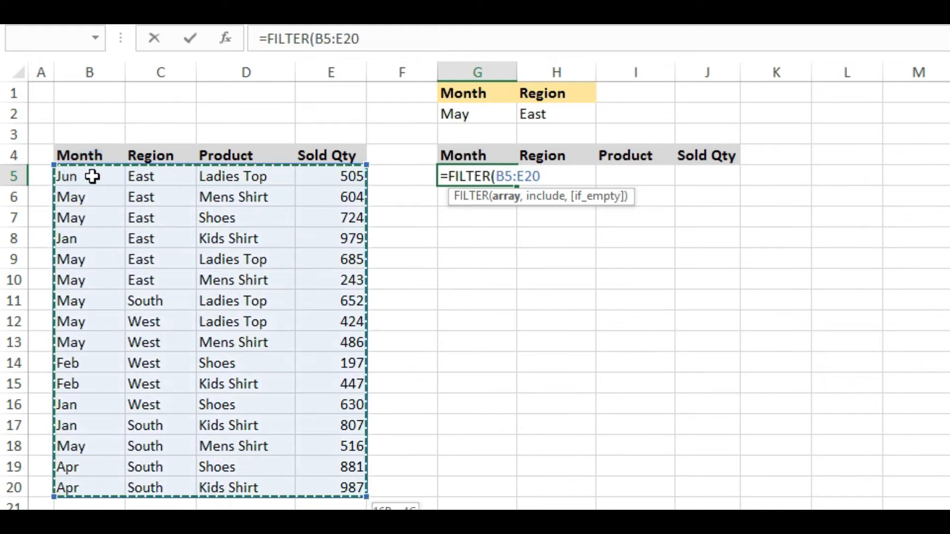
{"action": "type", "text": ","}
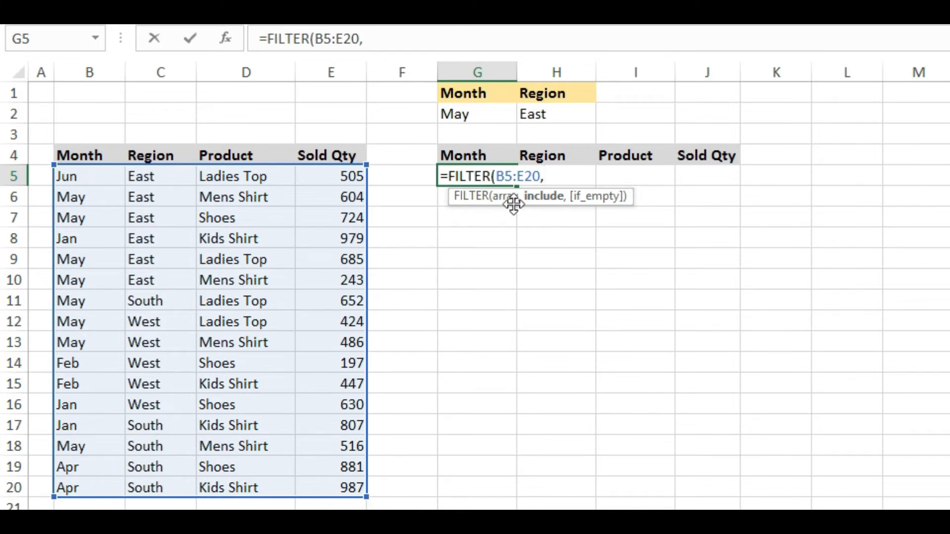
- Begin the include argument with the bracketed month condition (B5:B20=G2), followed by + for OR logic
{"action": "left_click", "coordinate": [79, 180]}
{"action": "key", "text": "ctrl+shift+Down"}
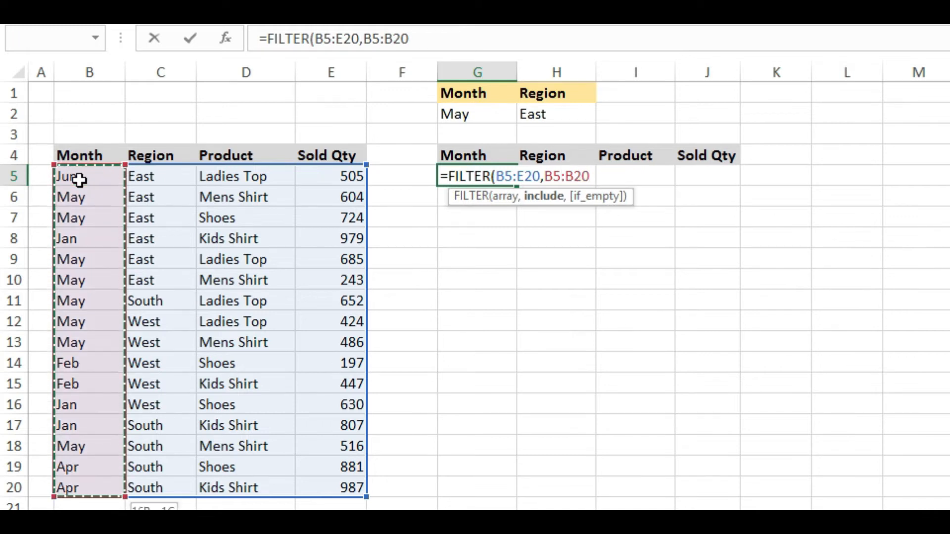
{"action": "type", "text": "="}
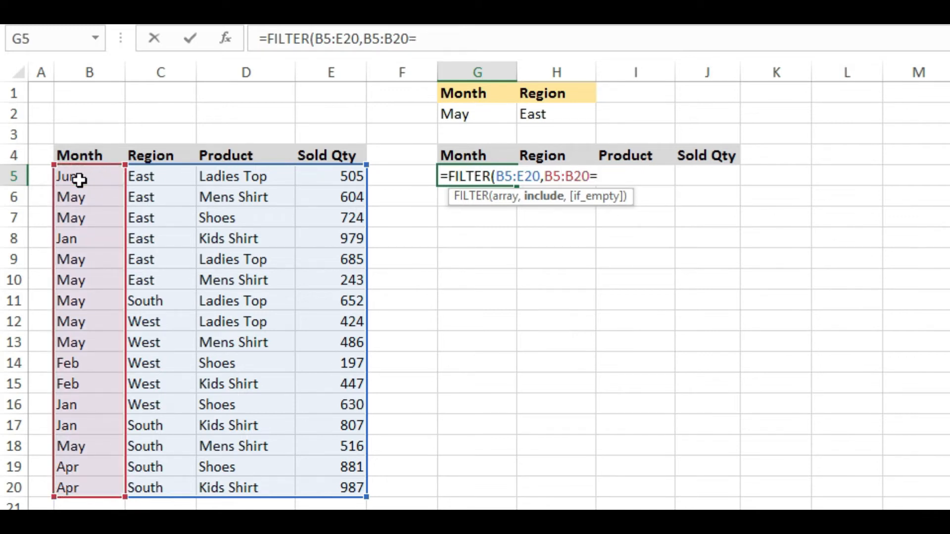
{"action": "left_click", "coordinate": [487, 112]}
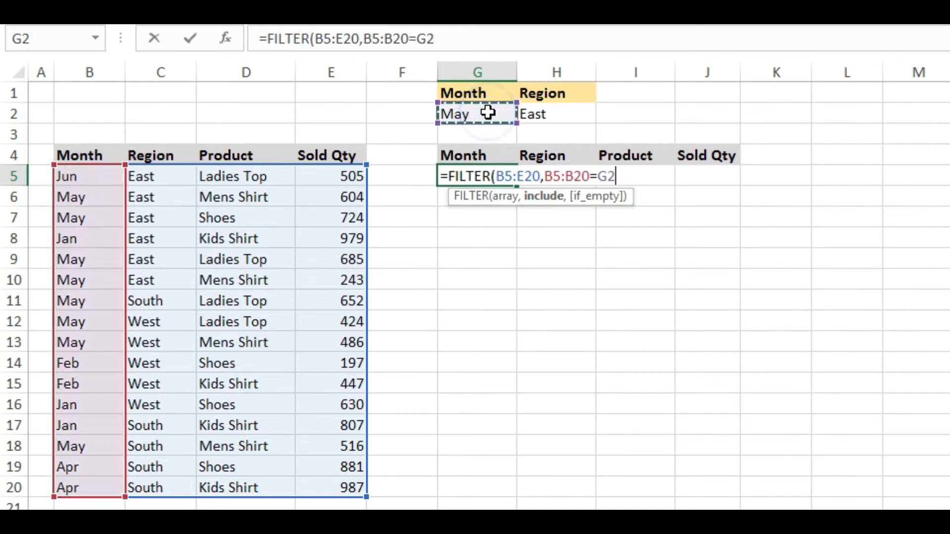
{"action": "left_click", "coordinate": [546, 176]}
{"action": "type", "text": "("}
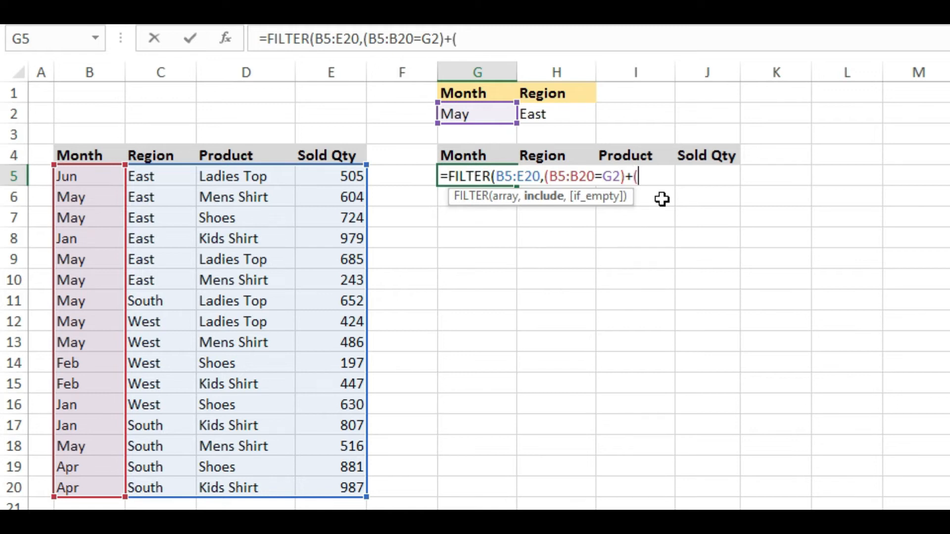
- Complete the OR criteria in the include argument with the bracketed region condition (C5:C20=H2)
{"action": "left_click", "coordinate": [157, 182]}
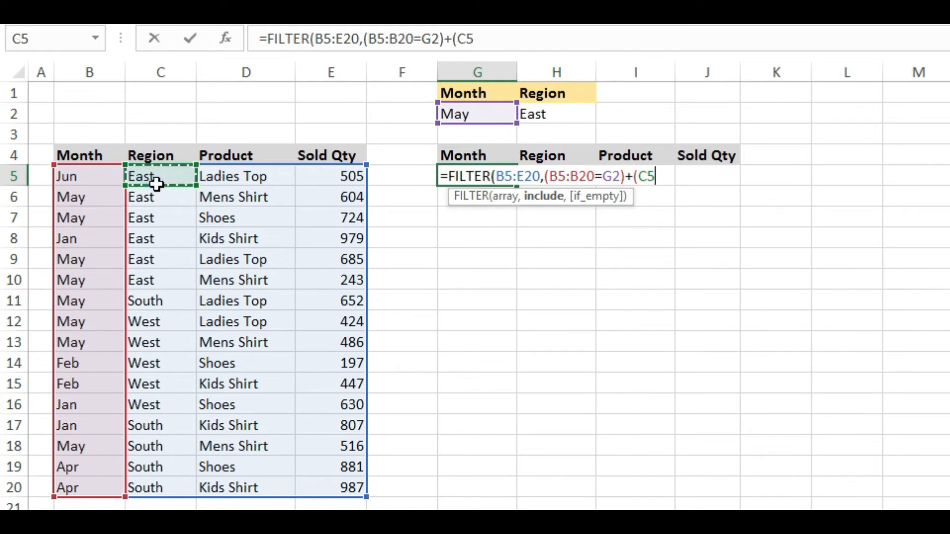
{"action": "key", "text": "ctrl+shift+Down"}
{"action": "type", "text": "="}
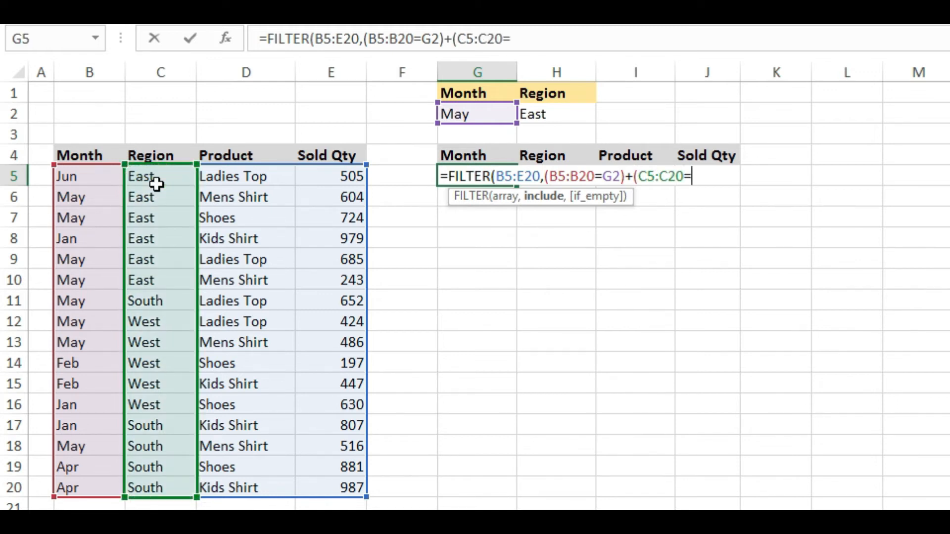
{"action": "left_click", "coordinate": [559, 115]}
{"action": "type", "text": ")"}
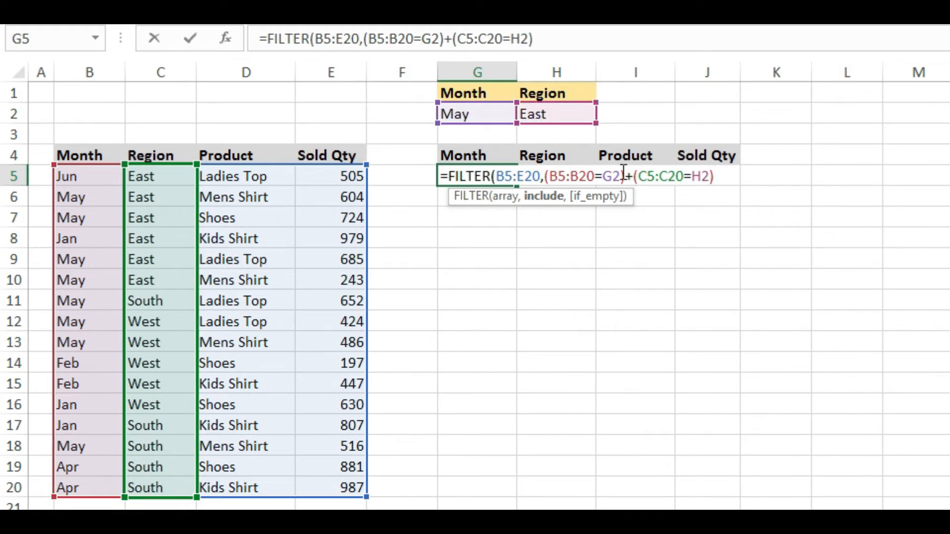
- Set the if-empty argument to "", close the month-or-region FILTER function and enter the formula in G5
{"action": "type", "text": ","}
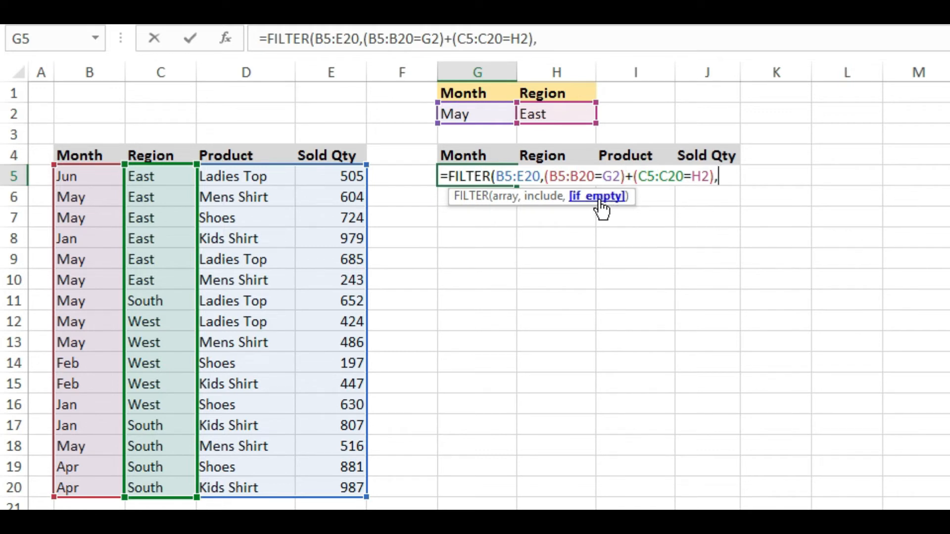
{"action": "type", "text": "\"\")"}
{"action": "key", "text": "ctrl+Return"}
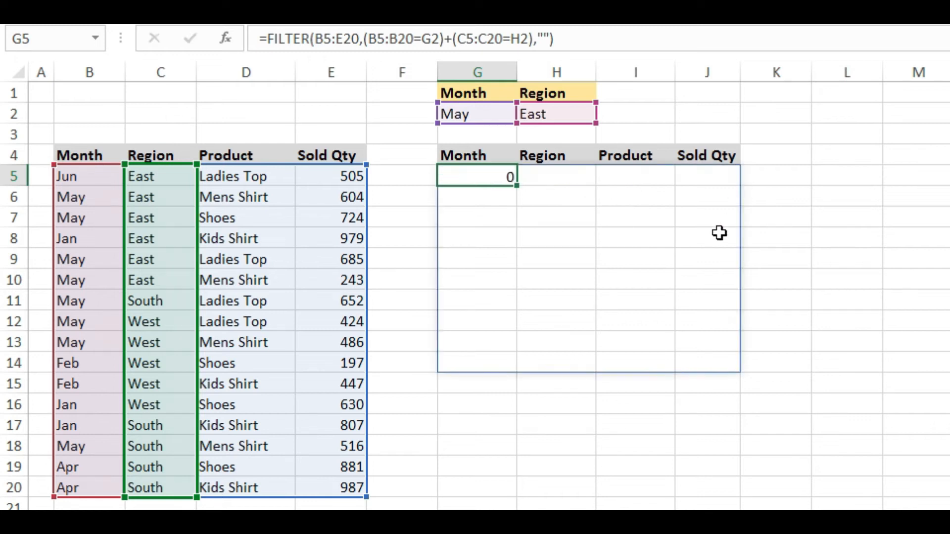
{"action": "key", "text": "Return"}
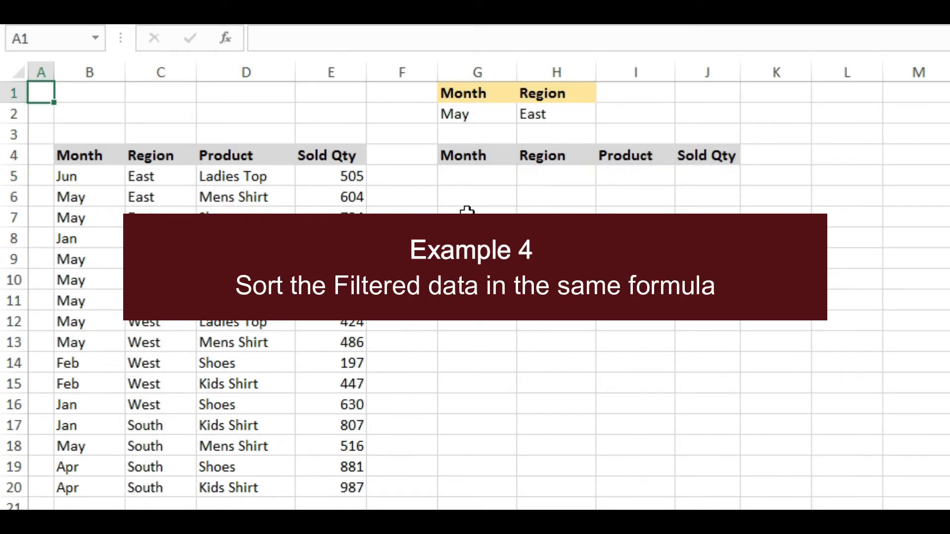
- Start a FILTER formula in G5 for the sorted-results example, with B5:E20 as the array
{"action": "left_click", "coordinate": [461, 176]}
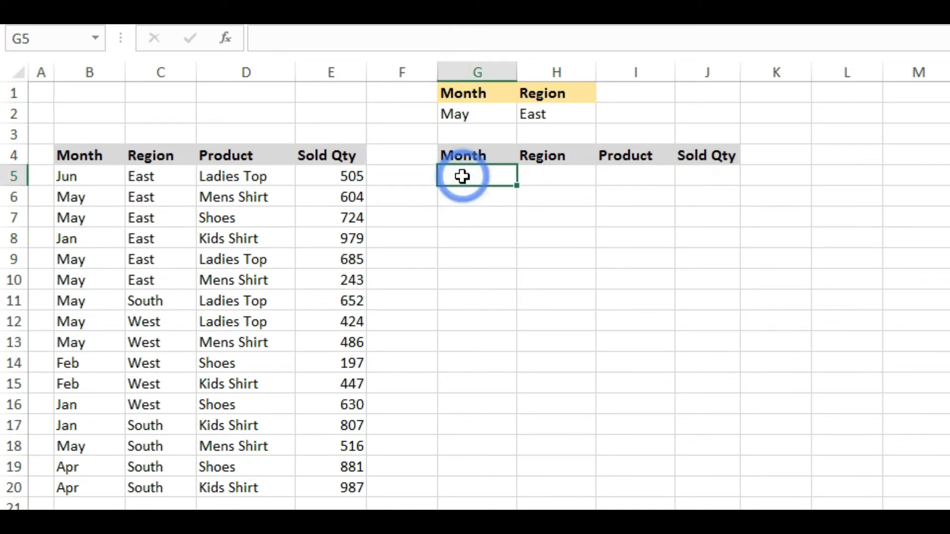
{"action": "type", "text": "=fil"}
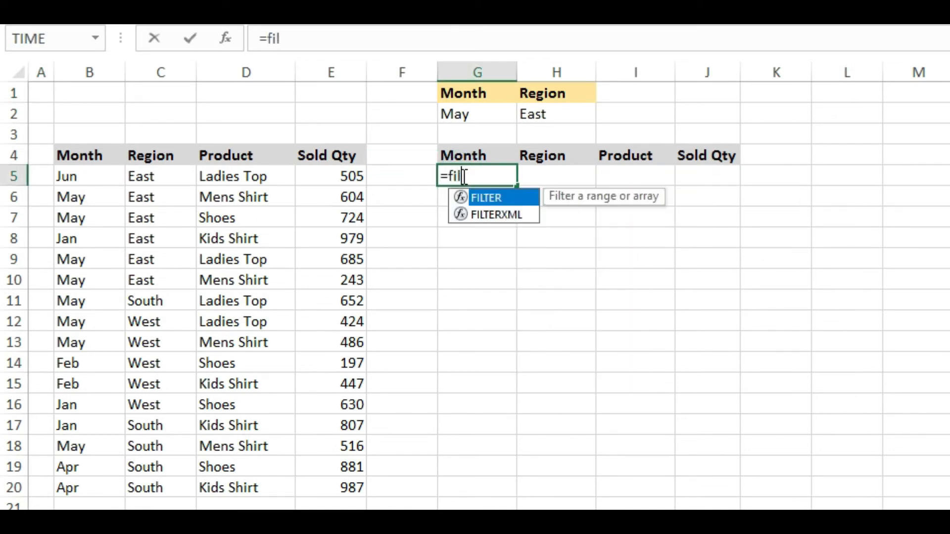
{"action": "key", "text": "Tab"}
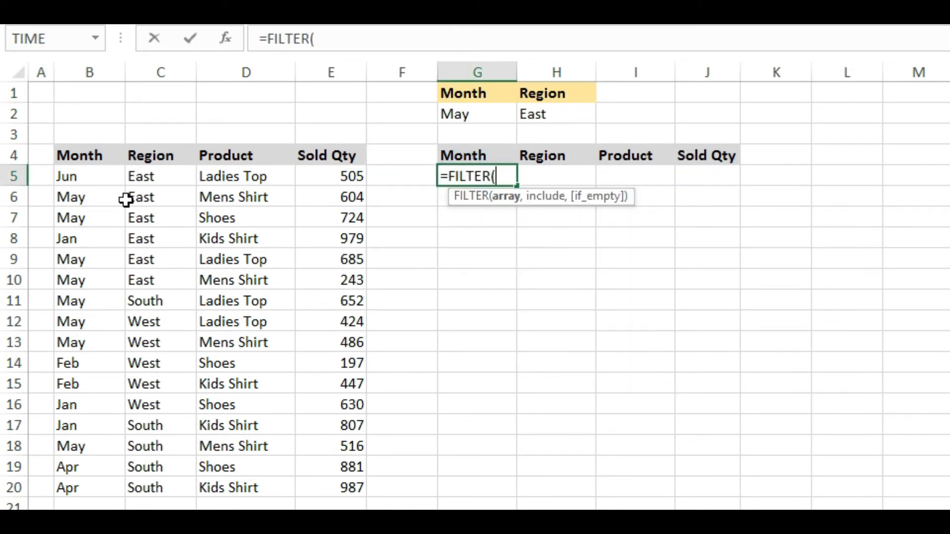
{"action": "left_click", "coordinate": [101, 175]}
{"action": "key", "text": "ctrl+shift+Down"}
{"action": "key", "text": "ctrl+shift+Right"}
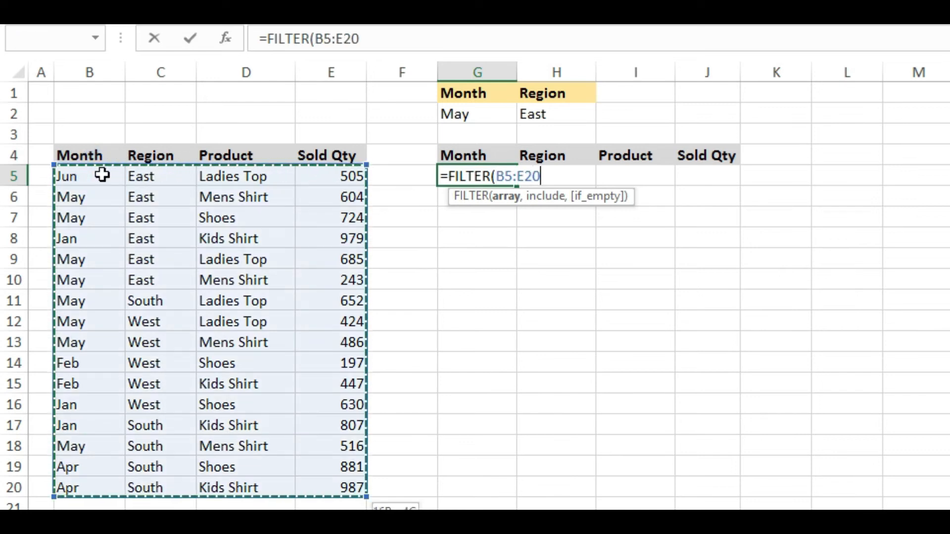
{"action": "type", "text": ","}
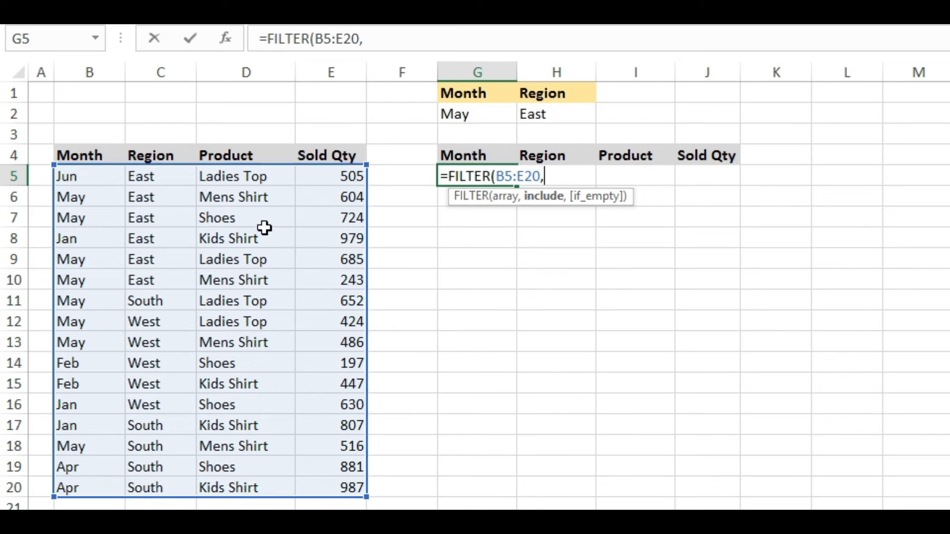
- Begin the include argument with the bracketed month condition (B5:B20=G2), followed by * for AND logic
{"action": "left_click", "coordinate": [79, 177]}
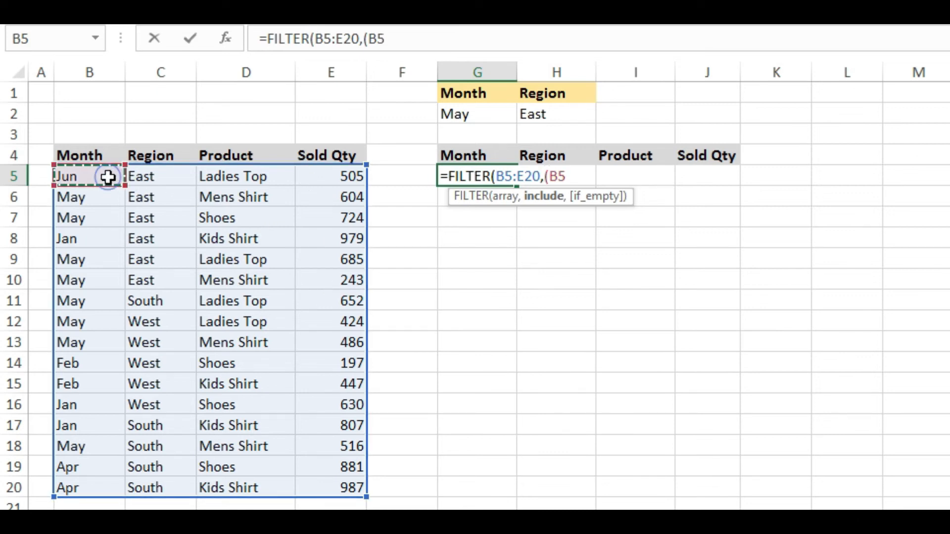
{"action": "key", "text": "ctrl+shift+Down"}
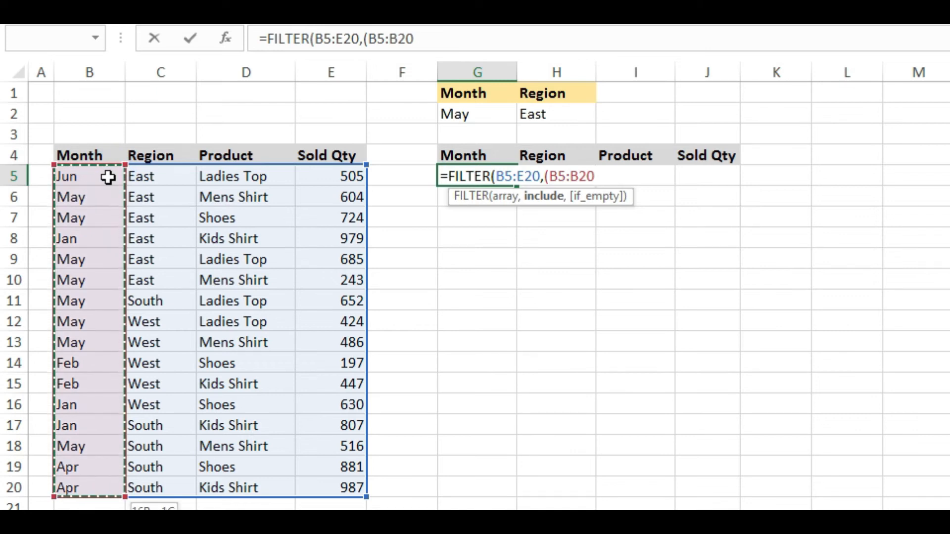
{"action": "type", "text": "="}
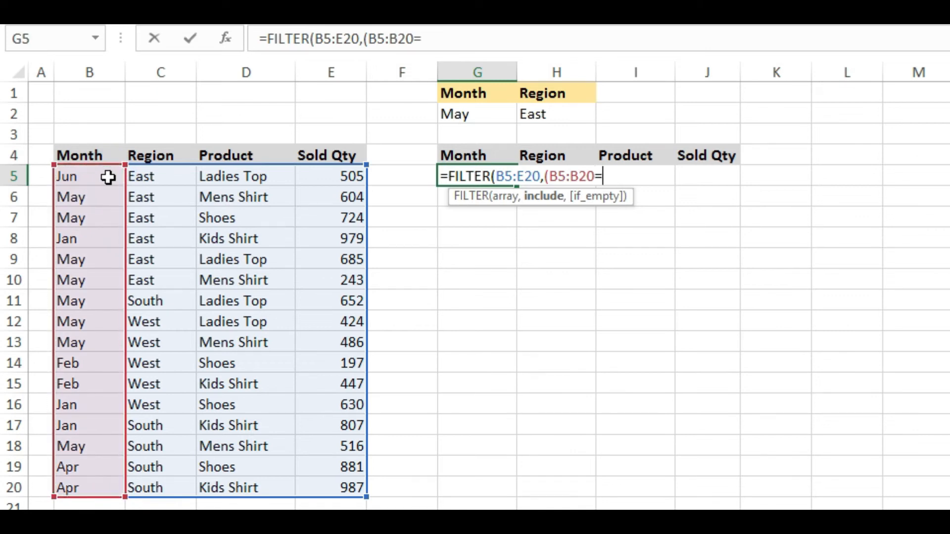
{"action": "key", "text": "Up"}
{"action": "key", "text": "Up"}
{"action": "key", "text": "Up"}
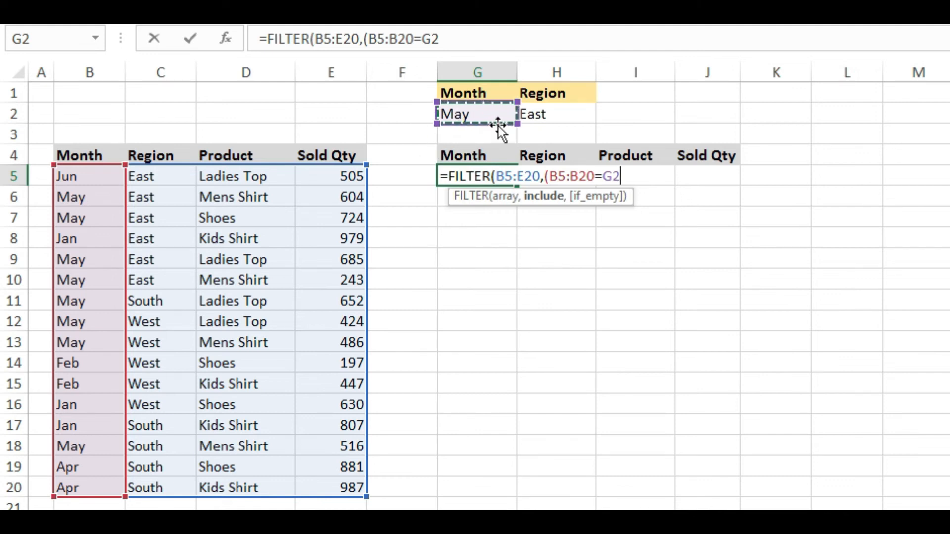
{"action": "type", "text": ")"}
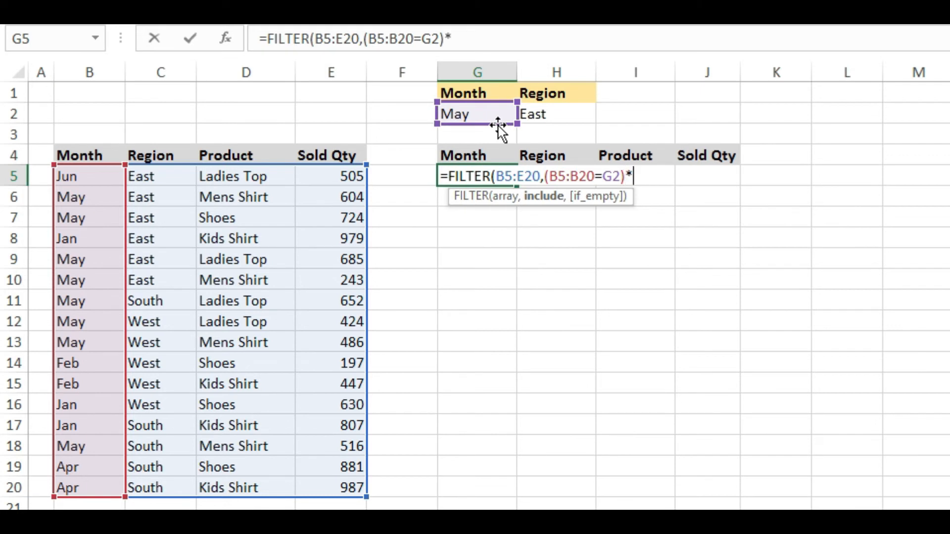
{"action": "type", "text": "*("}
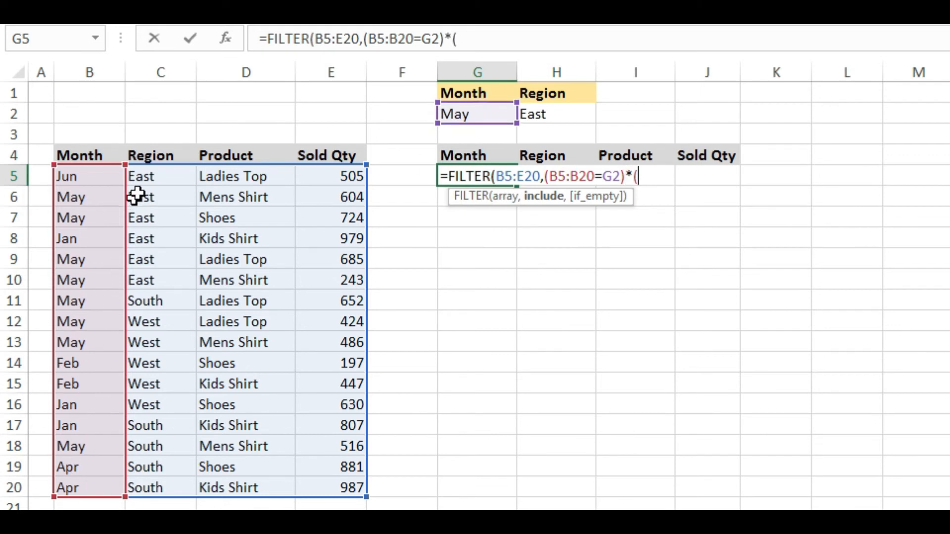
- Complete the AND criteria in the include argument with the bracketed region condition (C5:C20=H2)
{"action": "left_click", "coordinate": [159, 178]}
{"action": "key", "text": "ctrl+shift+Down"}
{"action": "type", "text": "="}
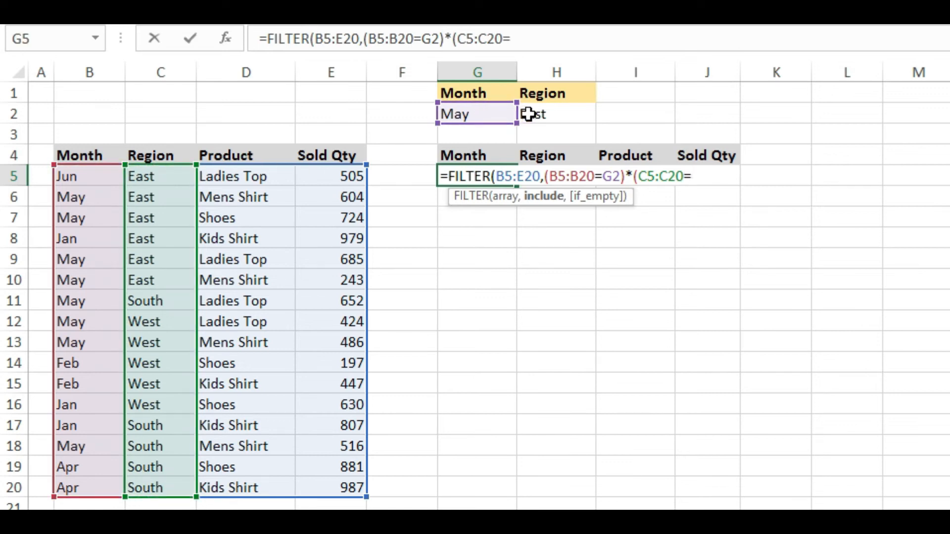
{"action": "left_click", "coordinate": [528, 114]}
{"action": "type", "text": ")"}
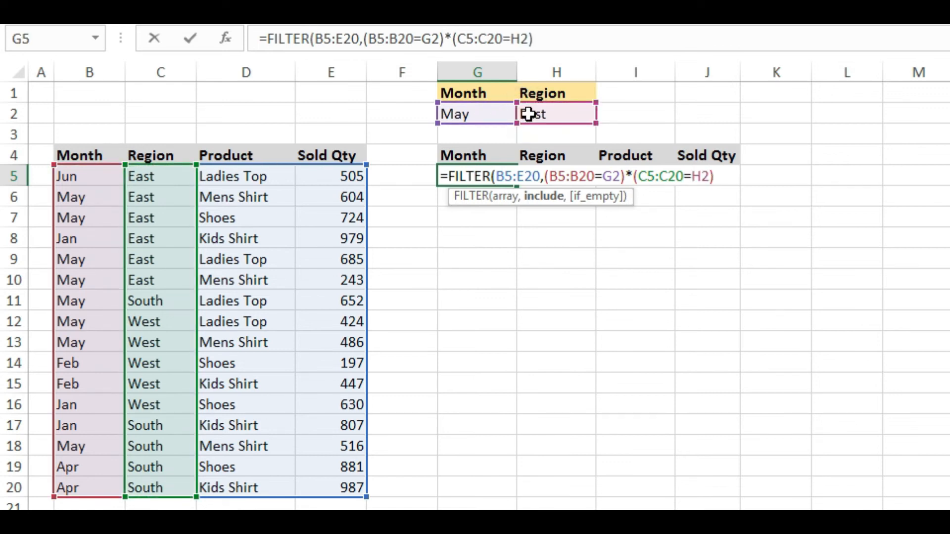
- Set the if-empty argument to "", close the FILTER function and enter the formula, keeping G5 selected
{"action": "type", "text": ","}
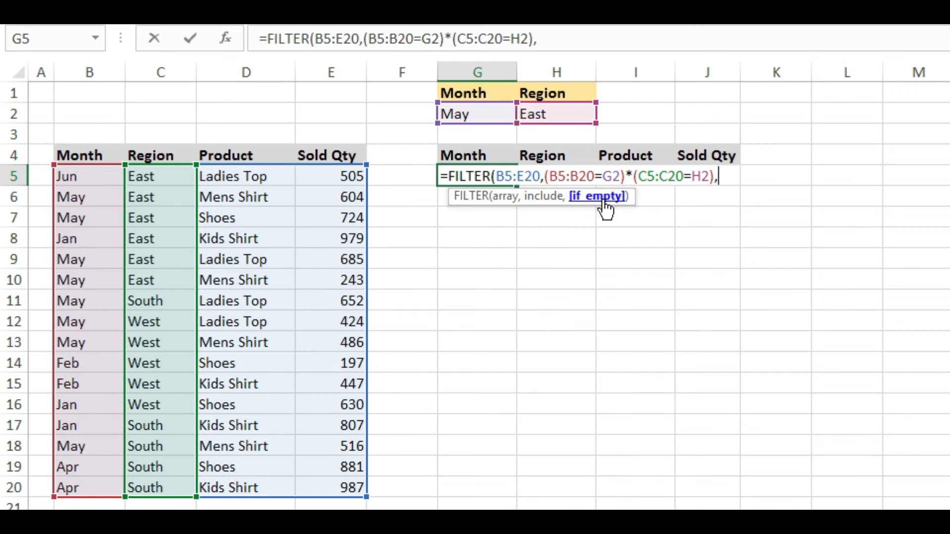
{"action": "type", "text": "\"\")"}
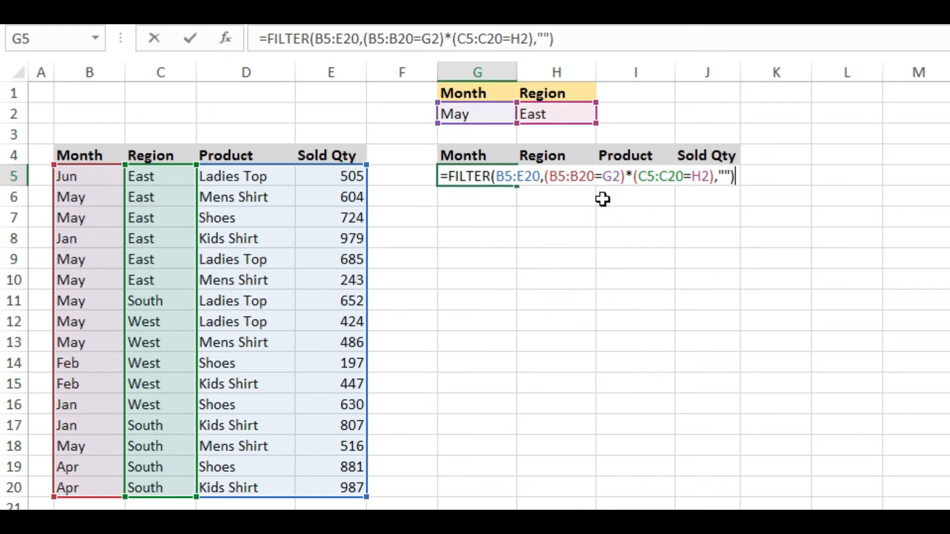
{"action": "key", "text": "ctrl+Return"}
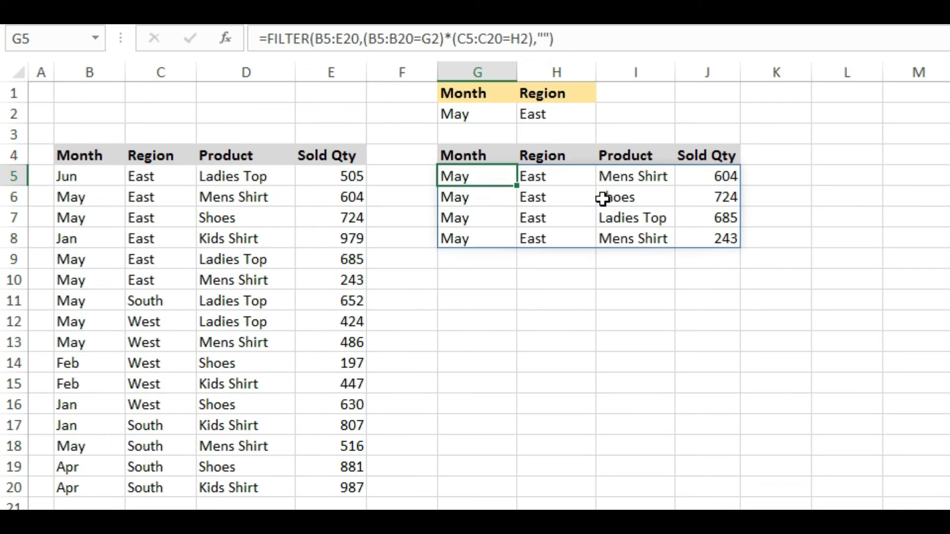
- Select the filtered Sold Qty values in J5:J8 to examine their order
{"action": "key", "text": "Right"}
{"action": "key", "text": "Right"}
{"action": "key", "text": "Right"}
{"action": "key", "text": "shift+Down"}
{"action": "key", "text": "shift+Down"}
{"action": "key", "text": "shift+Down"}
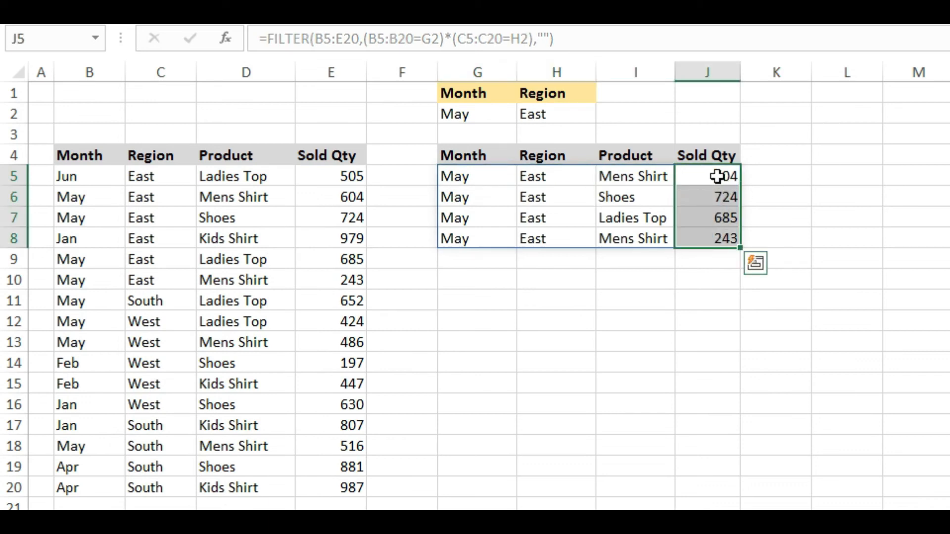
- Edit the formula in G5 and insert SORT( before FILTER, making the filtered data the sort array
{"action": "left_click", "coordinate": [485, 176]}
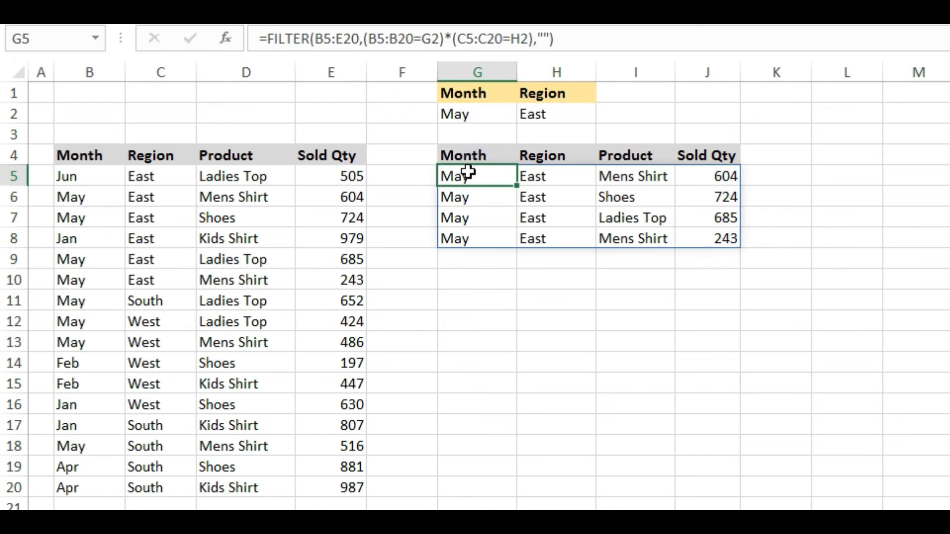
{"action": "key", "text": "F2"}
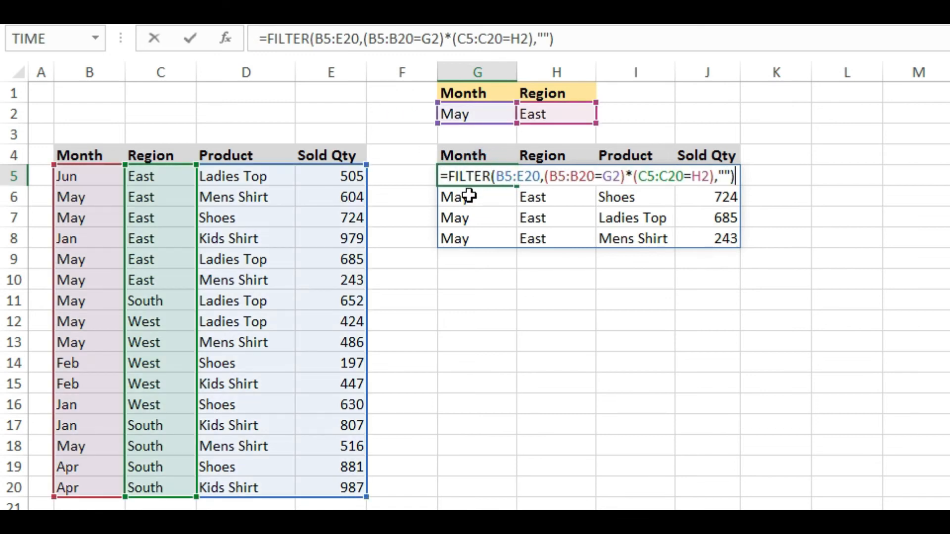
{"action": "left_click", "coordinate": [451, 177]}
{"action": "type", "text": "sort("}
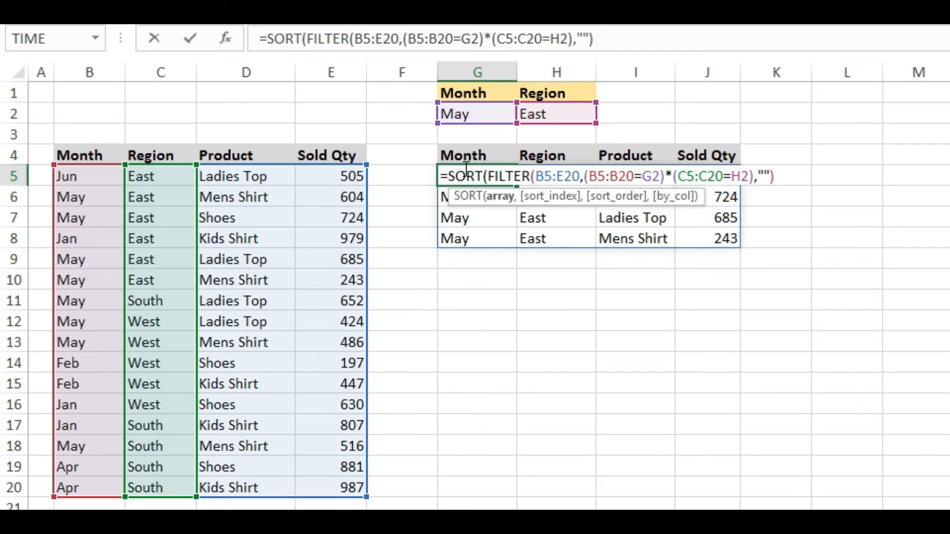
- Complete the SORT function with sort index 4 for Sold Qty and sort order 1 for ascending, and enter the formula
{"action": "left_click", "coordinate": [792, 176]}
{"action": "type", "text": ",4"}
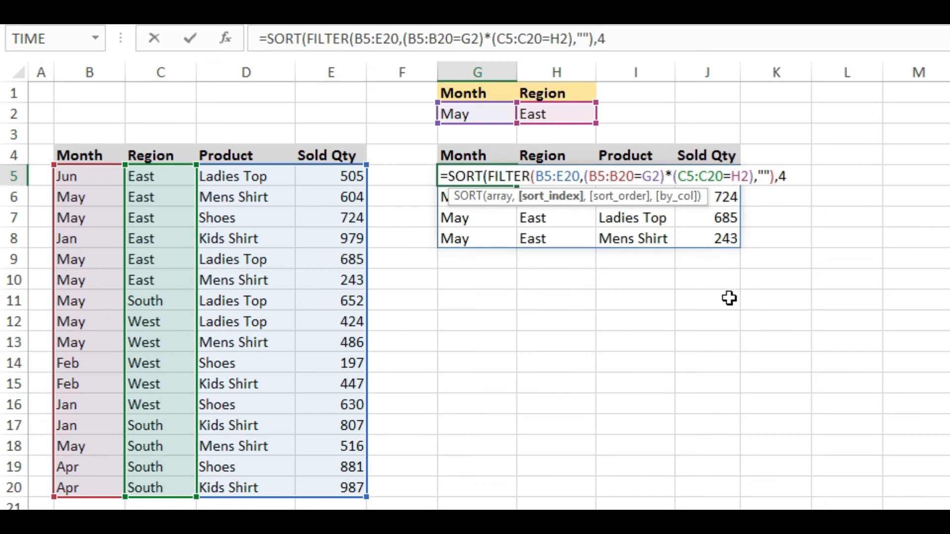
{"action": "type", "text": ","}
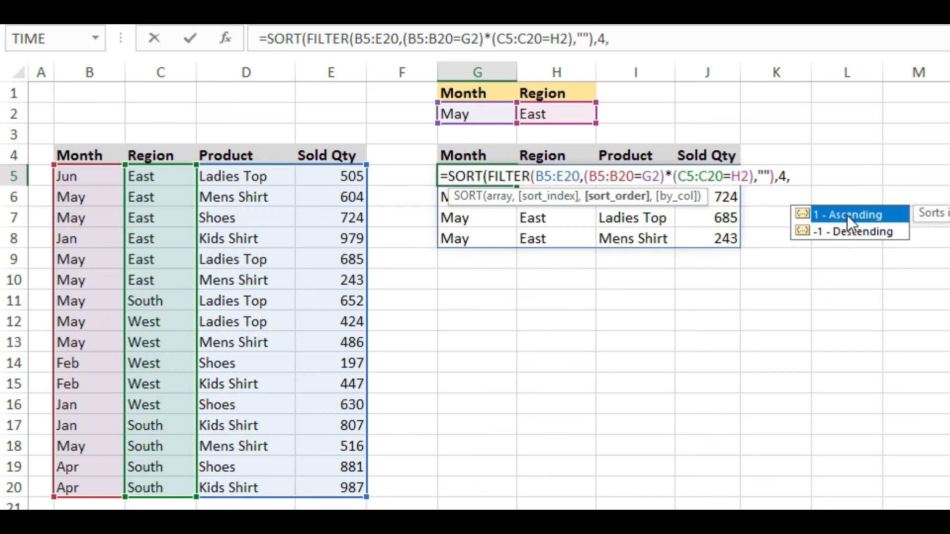
{"action": "type", "text": "1)"}
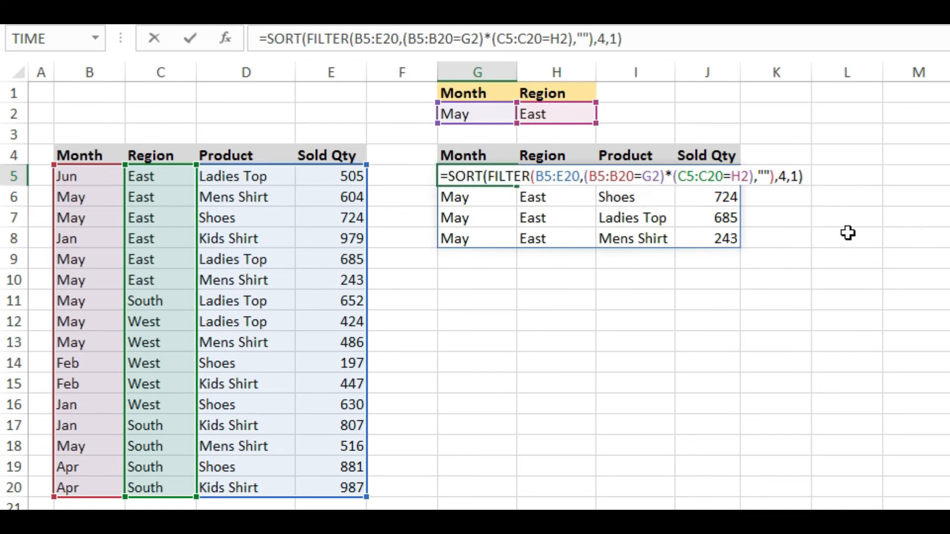
{"action": "key", "text": "Return"}
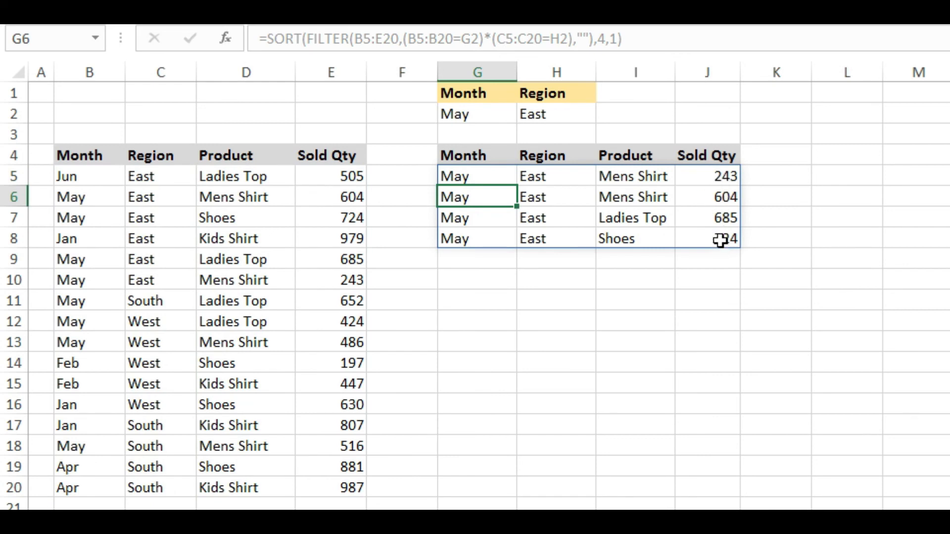
{"action": "key", "text": "Up"}
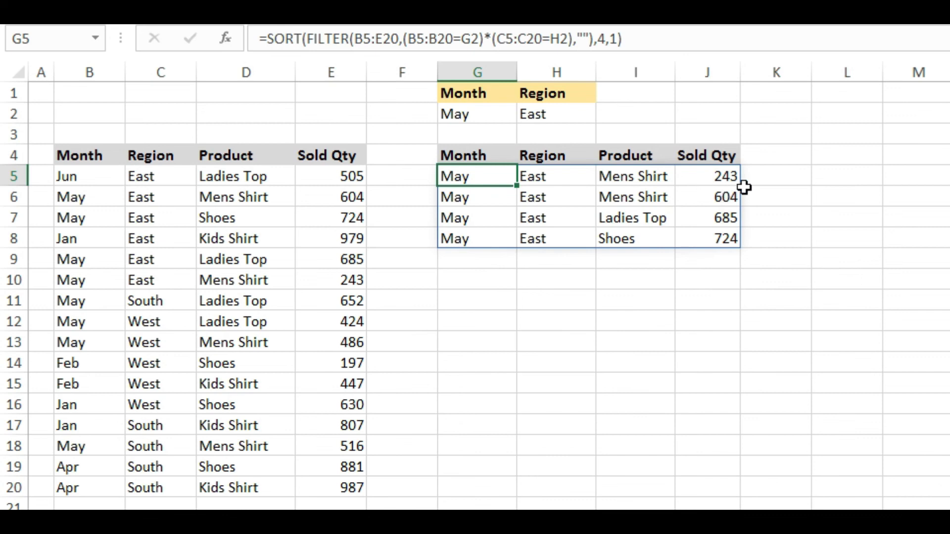
- Change the region criterion in H2 to South
{"action": "left_click", "coordinate": [483, 115]}
{"action": "left_click", "coordinate": [564, 117]}
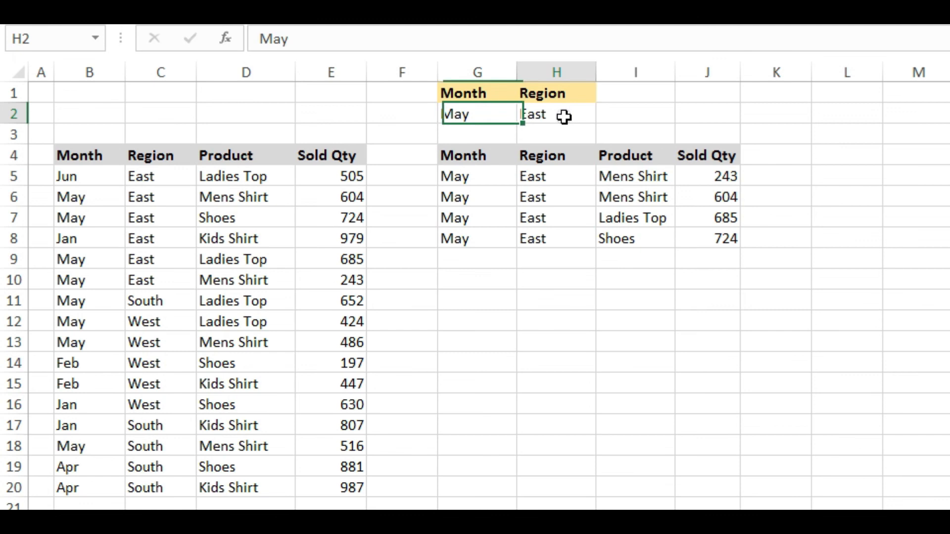
{"action": "type", "text": "South"}
{"action": "key", "text": "Return"}
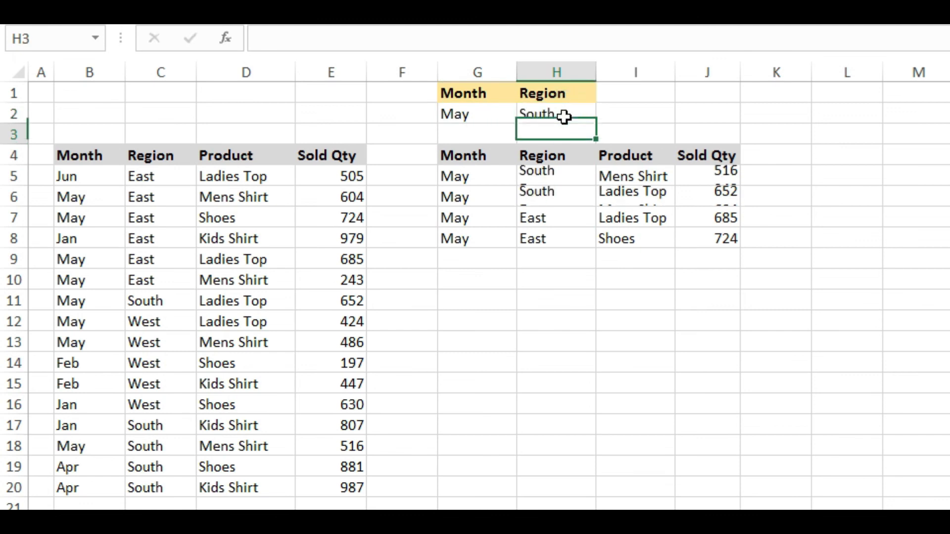
- Change the month criterion in G2 to Apr
{"action": "left_click", "coordinate": [498, 115]}
{"action": "type", "text": "Apr"}
{"action": "key", "text": "Return"}
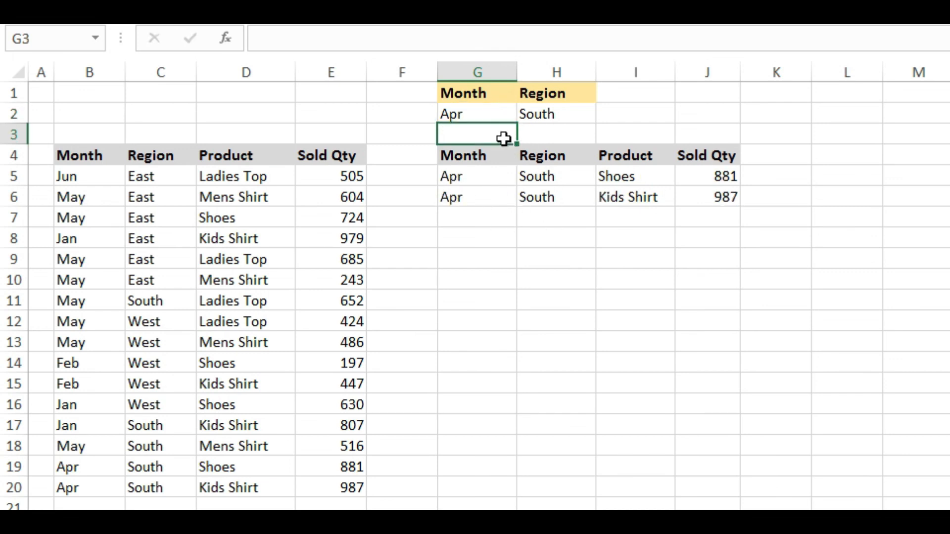
- Set the month criterion in G2 back to May and select the region criterion cell H2
{"action": "left_click", "coordinate": [483, 111]}
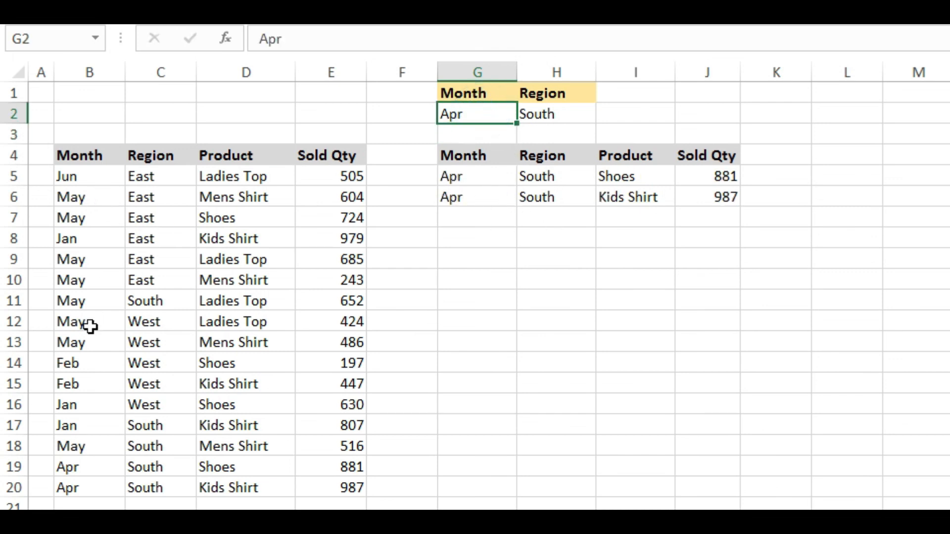
{"action": "type", "text": "M"}
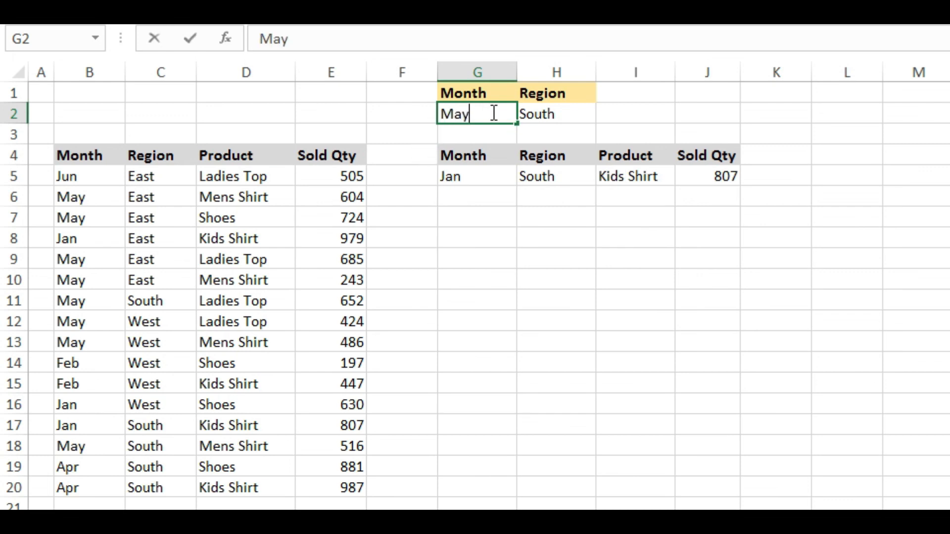
{"action": "type", "text": "ay"}
{"action": "key", "text": "Return"}
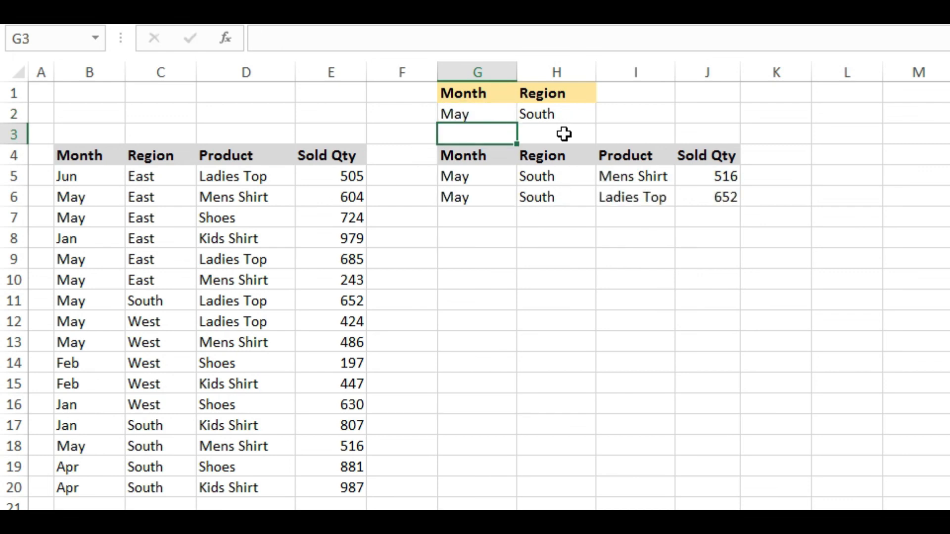
{"action": "left_click", "coordinate": [547, 112]}
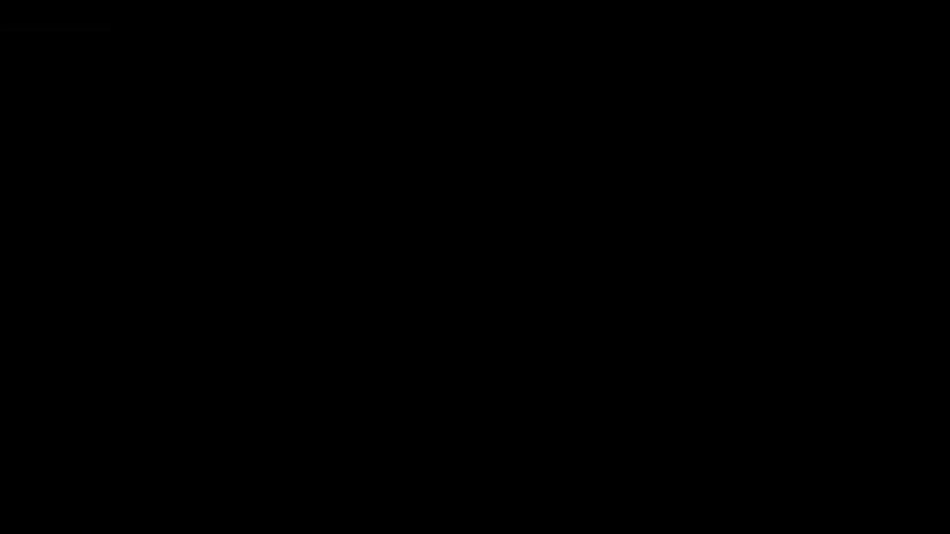